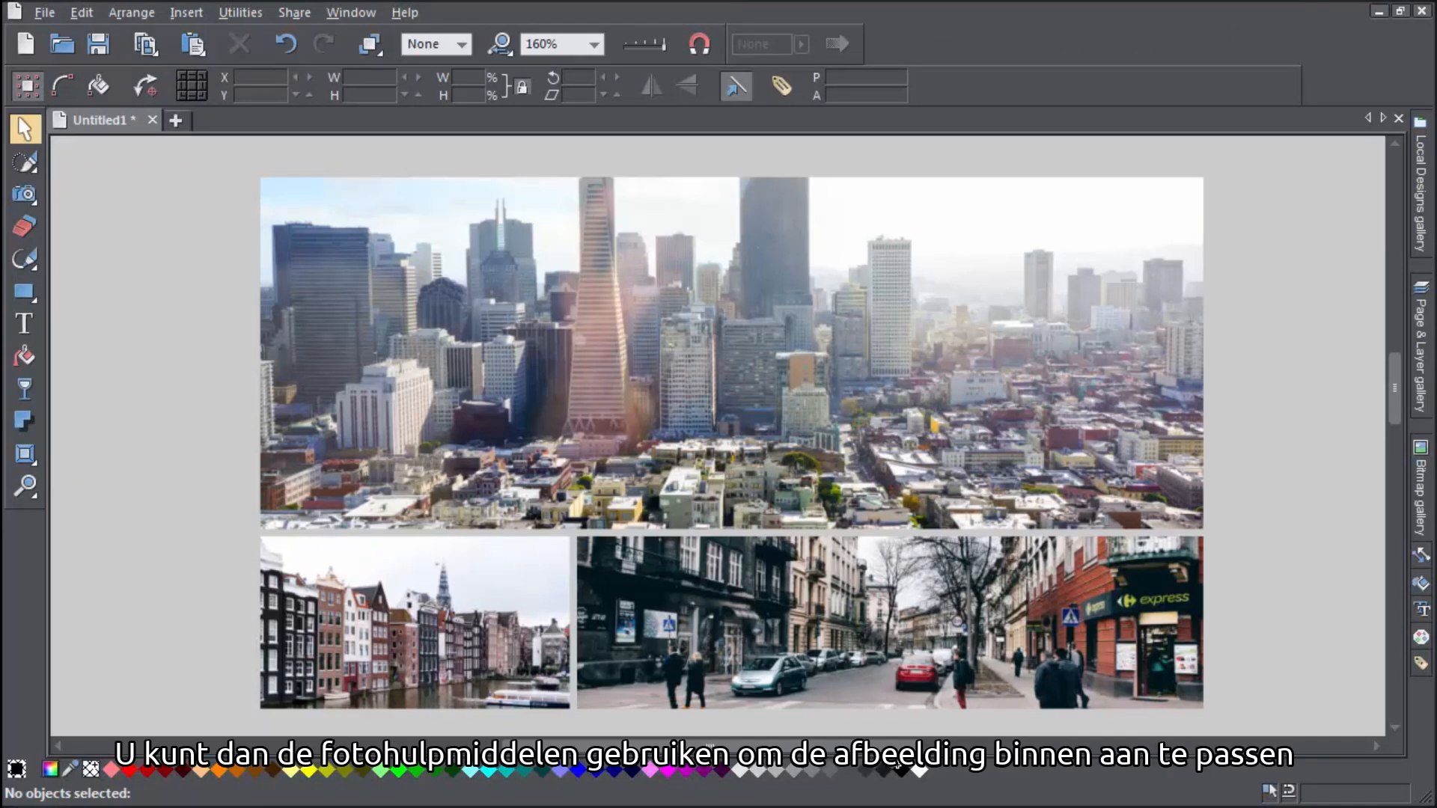
Select the skyline, canal houses and street photos individually inside the city photo grid using the Photo Tool.
click(430, 524)
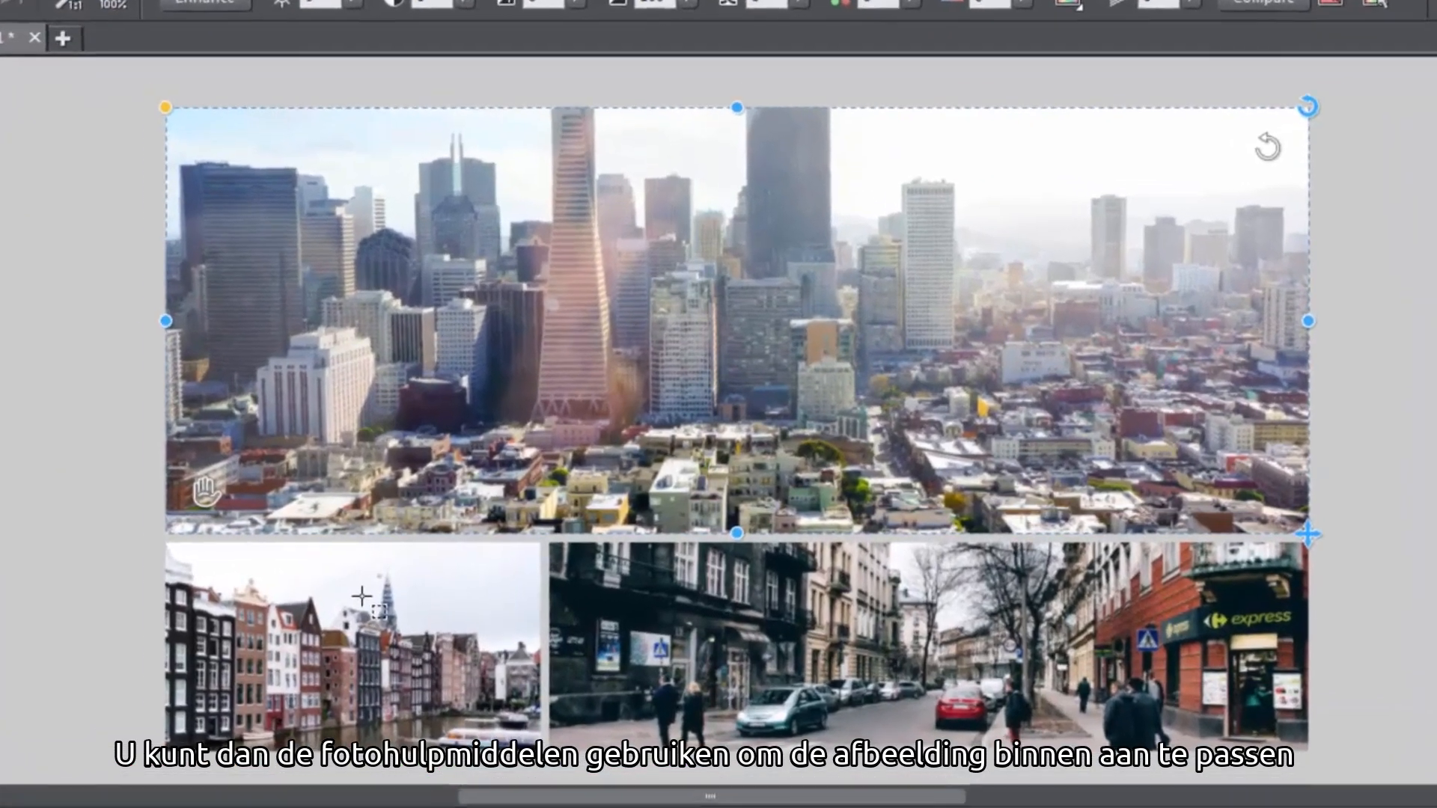
click(421, 577)
click(632, 617)
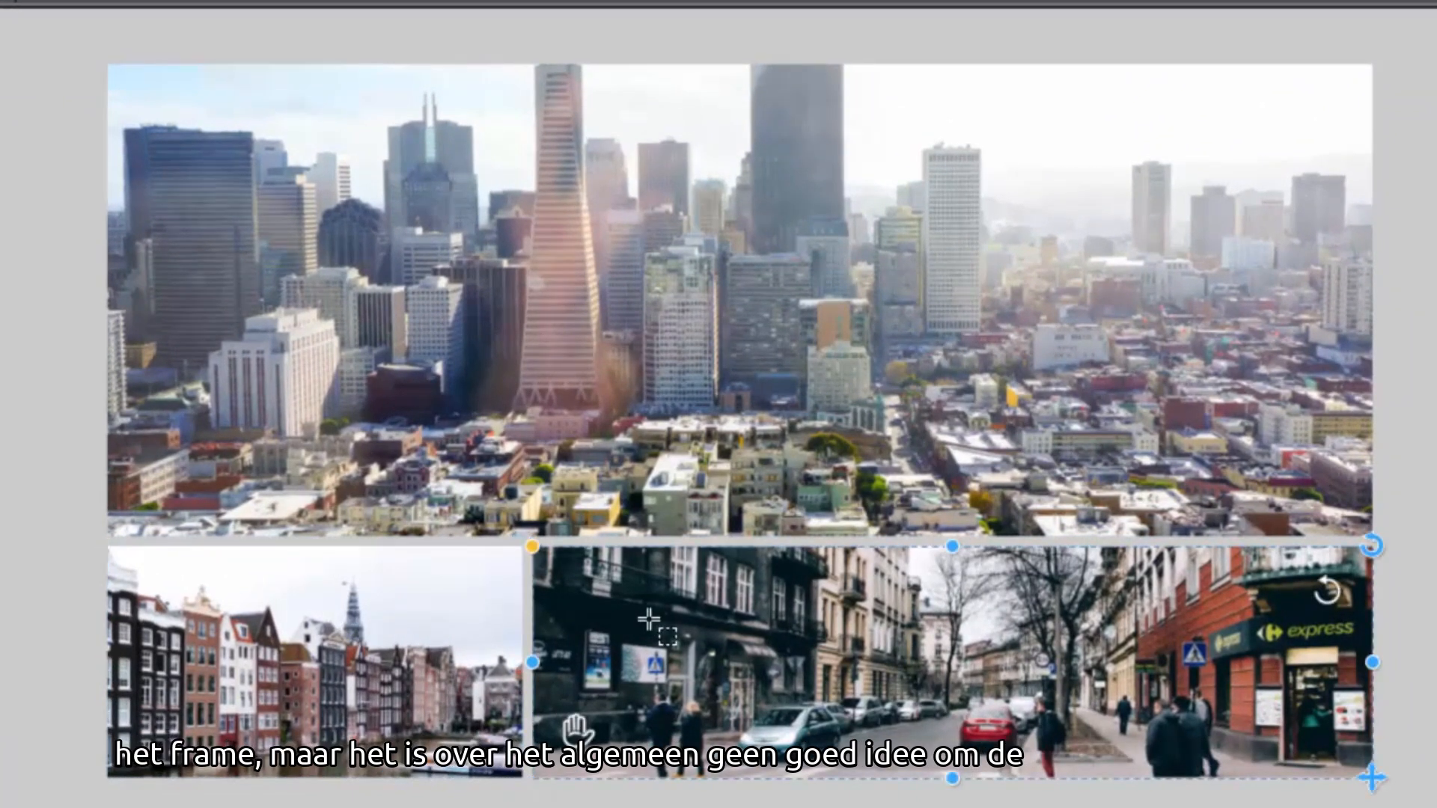
click(624, 430)
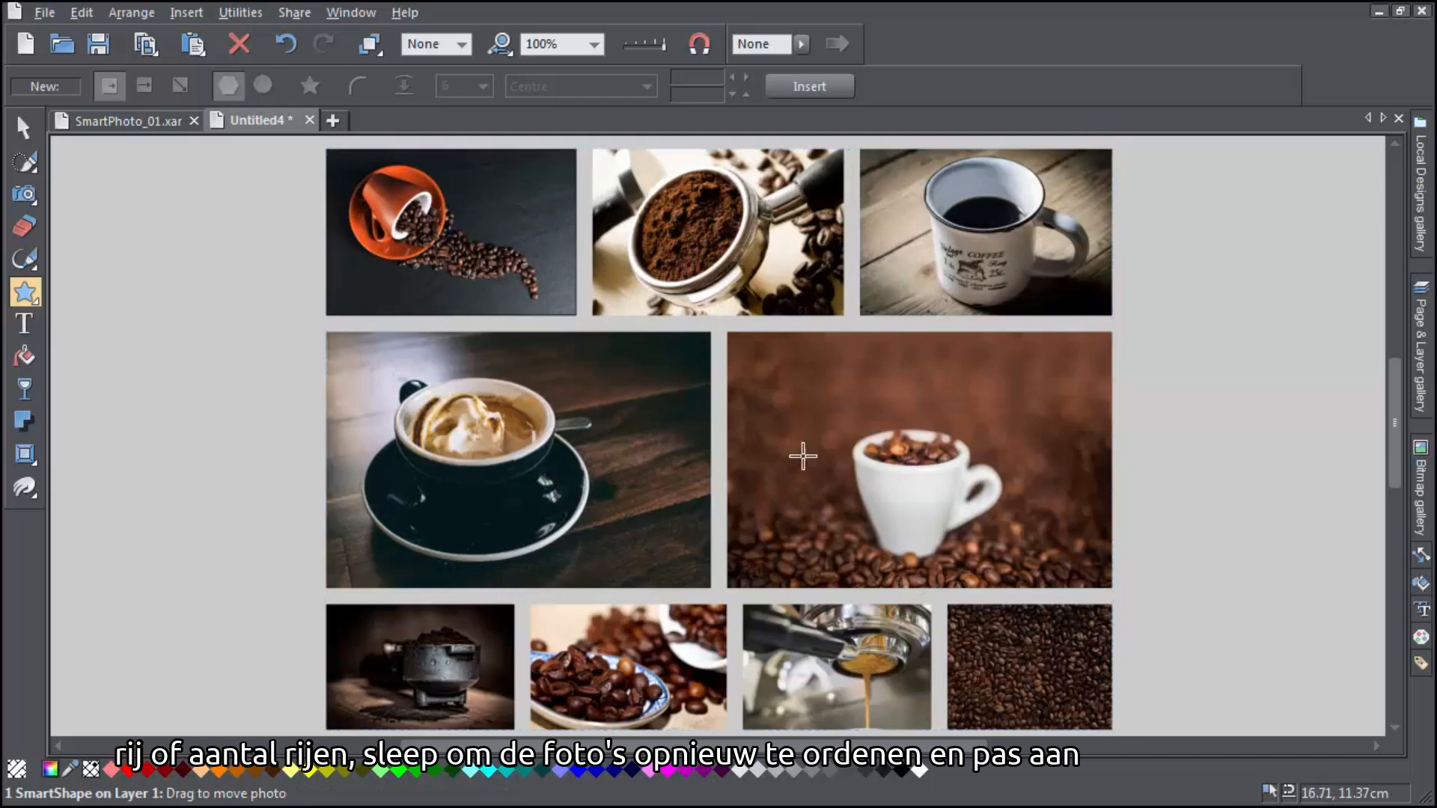
Try swapping the latte and white bean-filled cup photos in the middle row, and undo the grid's recent rearrangements.
drag(802, 455, 506, 466)
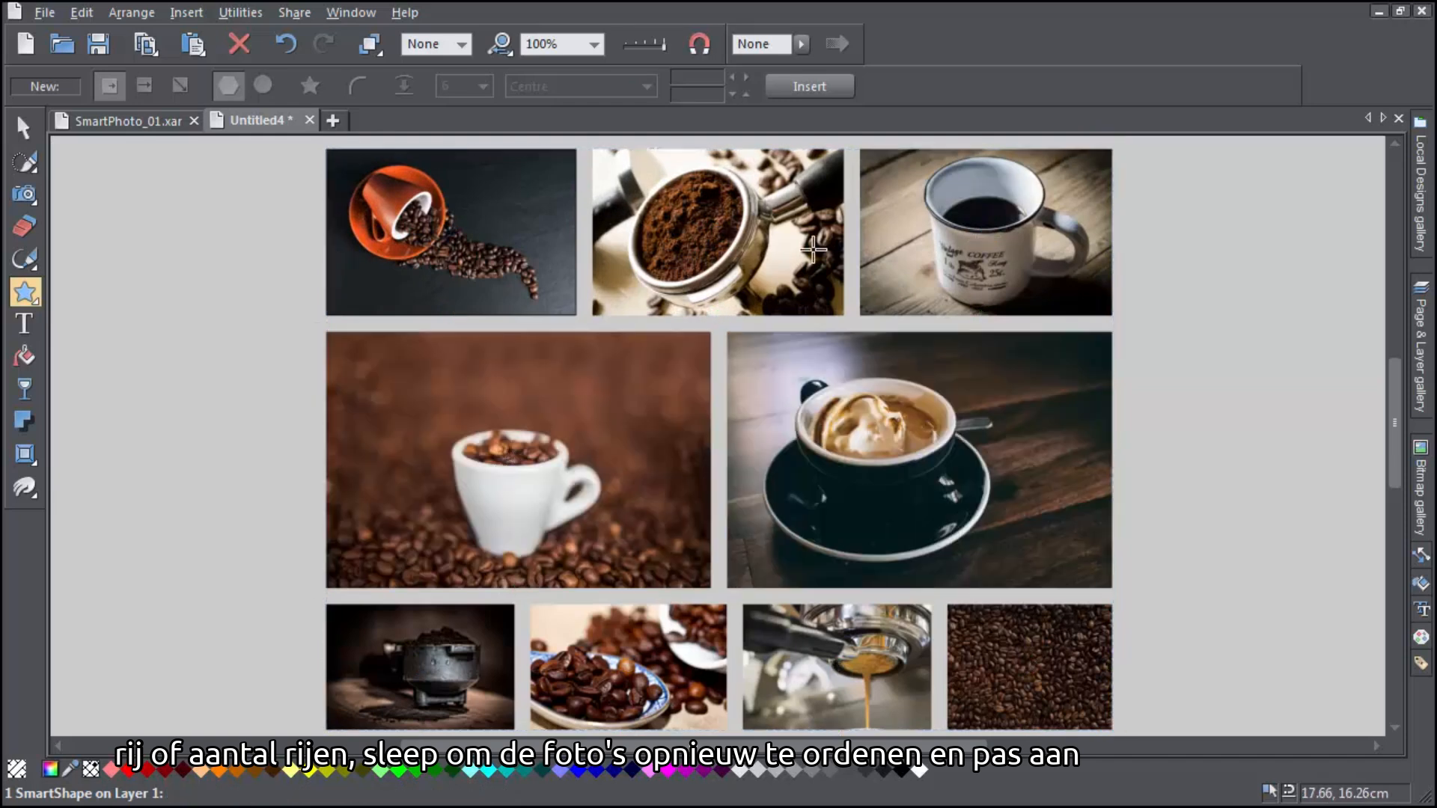
key(ctrl+z)
key(ctrl+z)
key(ctrl+z)
key(ctrl+z)
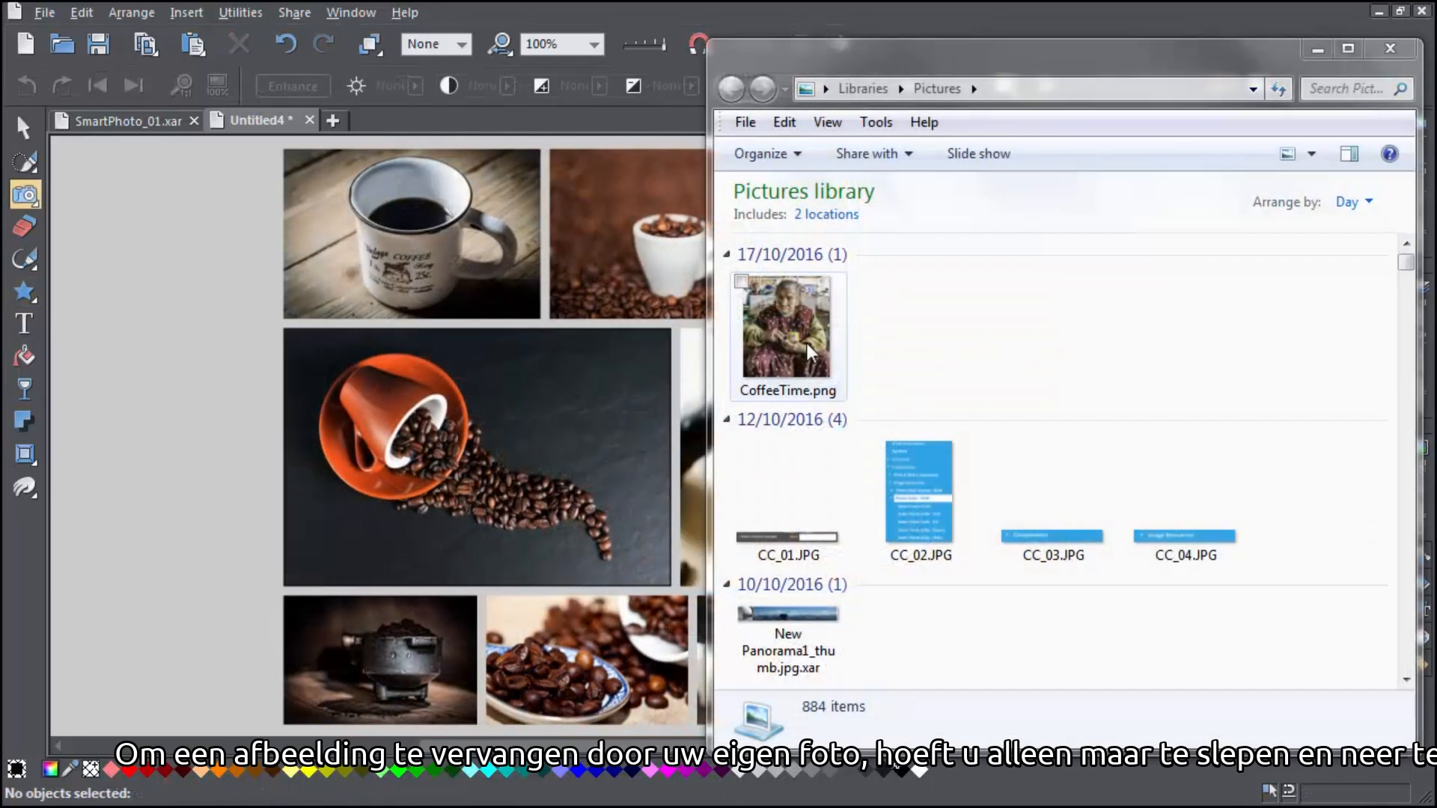
Try replacing the spilled orange cup photo with CoffeeTime.png from the Pictures library, and undo the replacement.
click(808, 352)
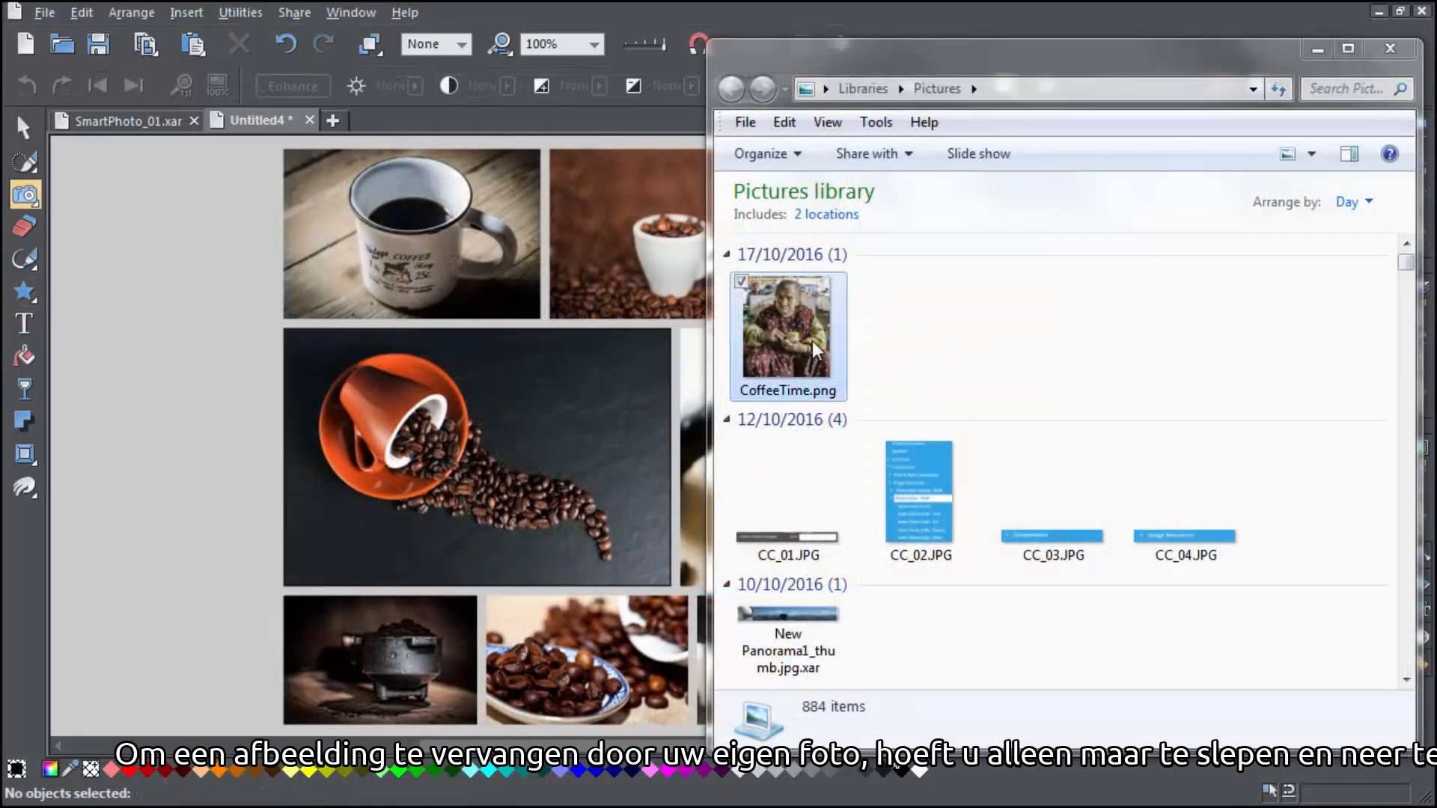
drag(816, 350, 574, 439)
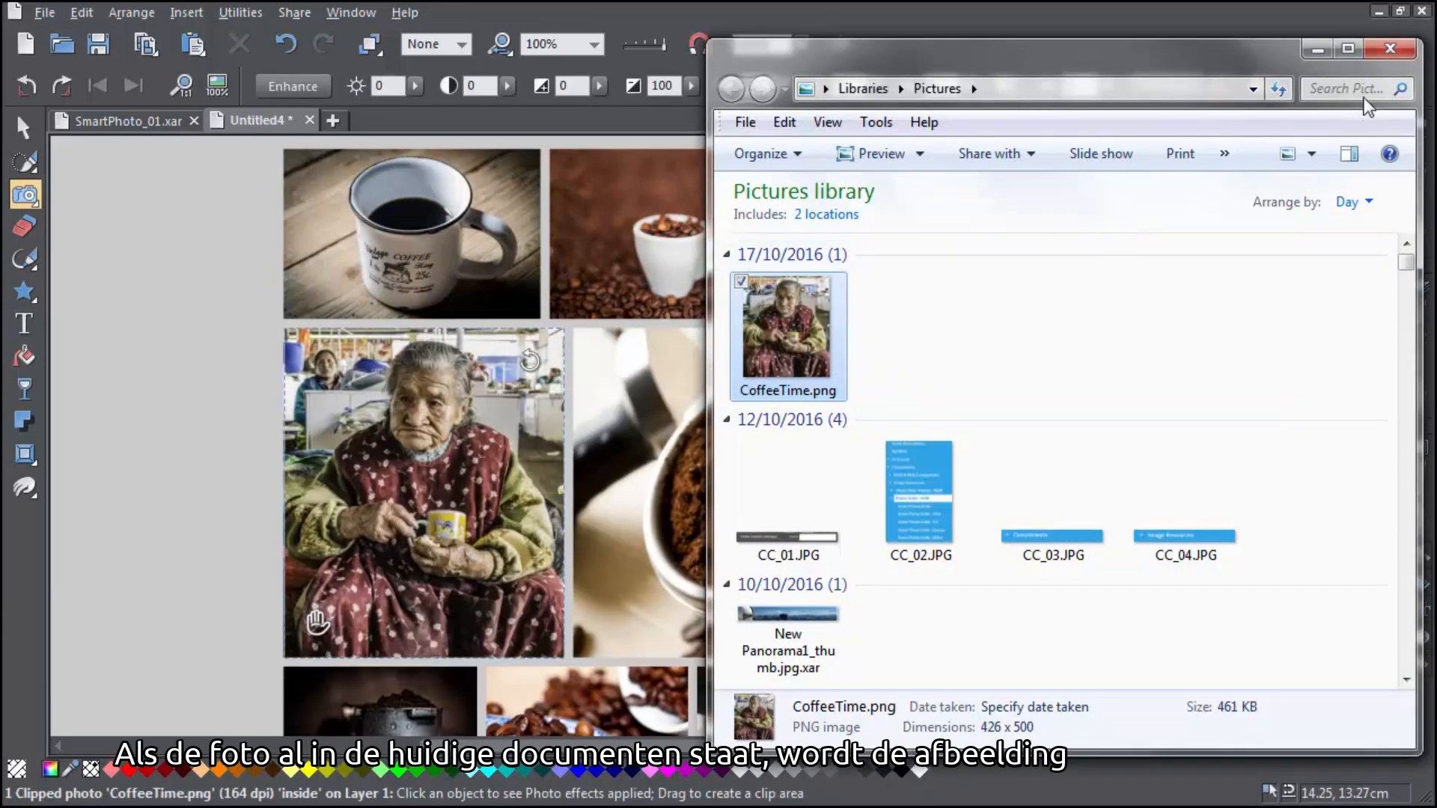
click(1390, 48)
key(ctrl+z)
Replace the spilled orange cup photo with the elderly woman's photo from the Bitmap gallery.
click(1419, 494)
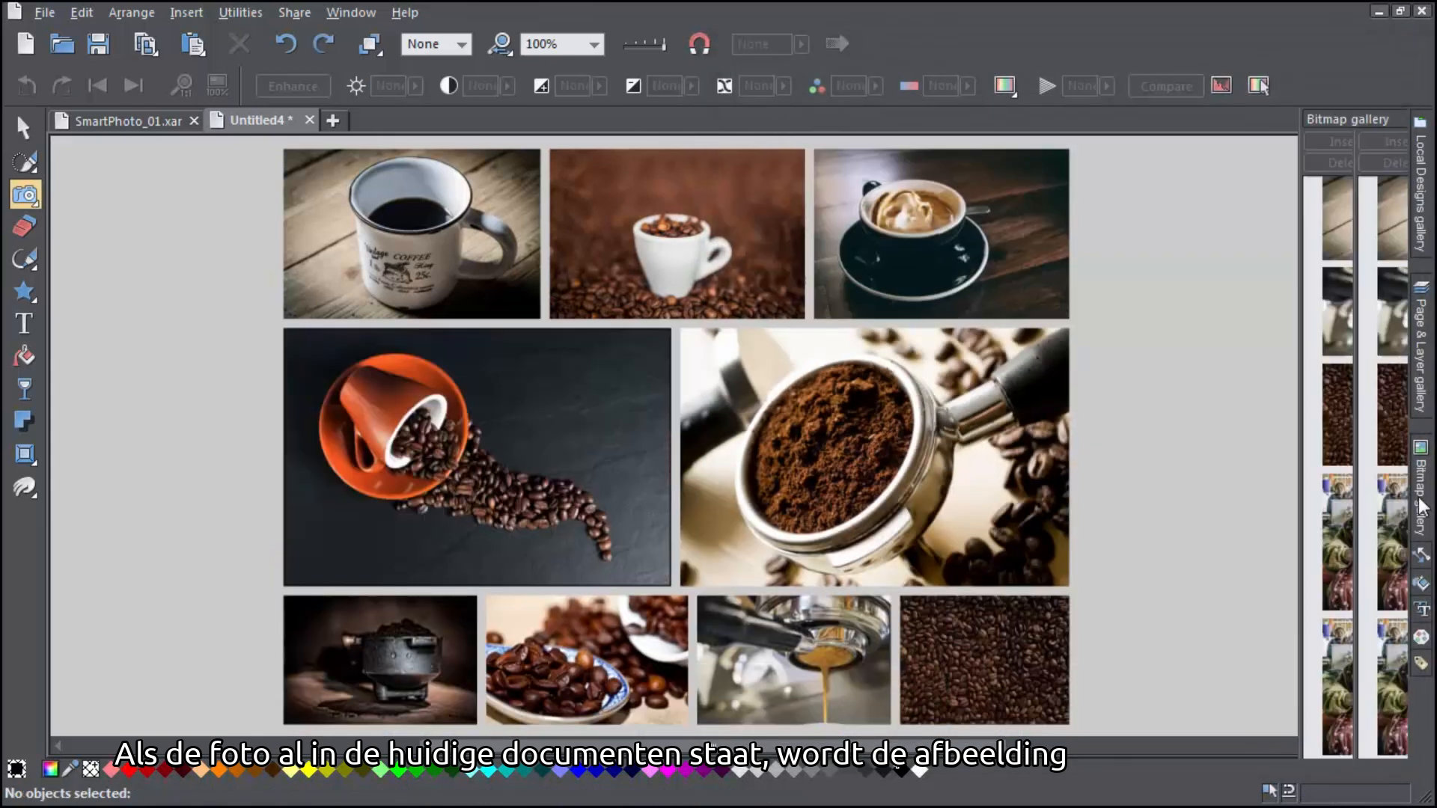
drag(1180, 517, 534, 499)
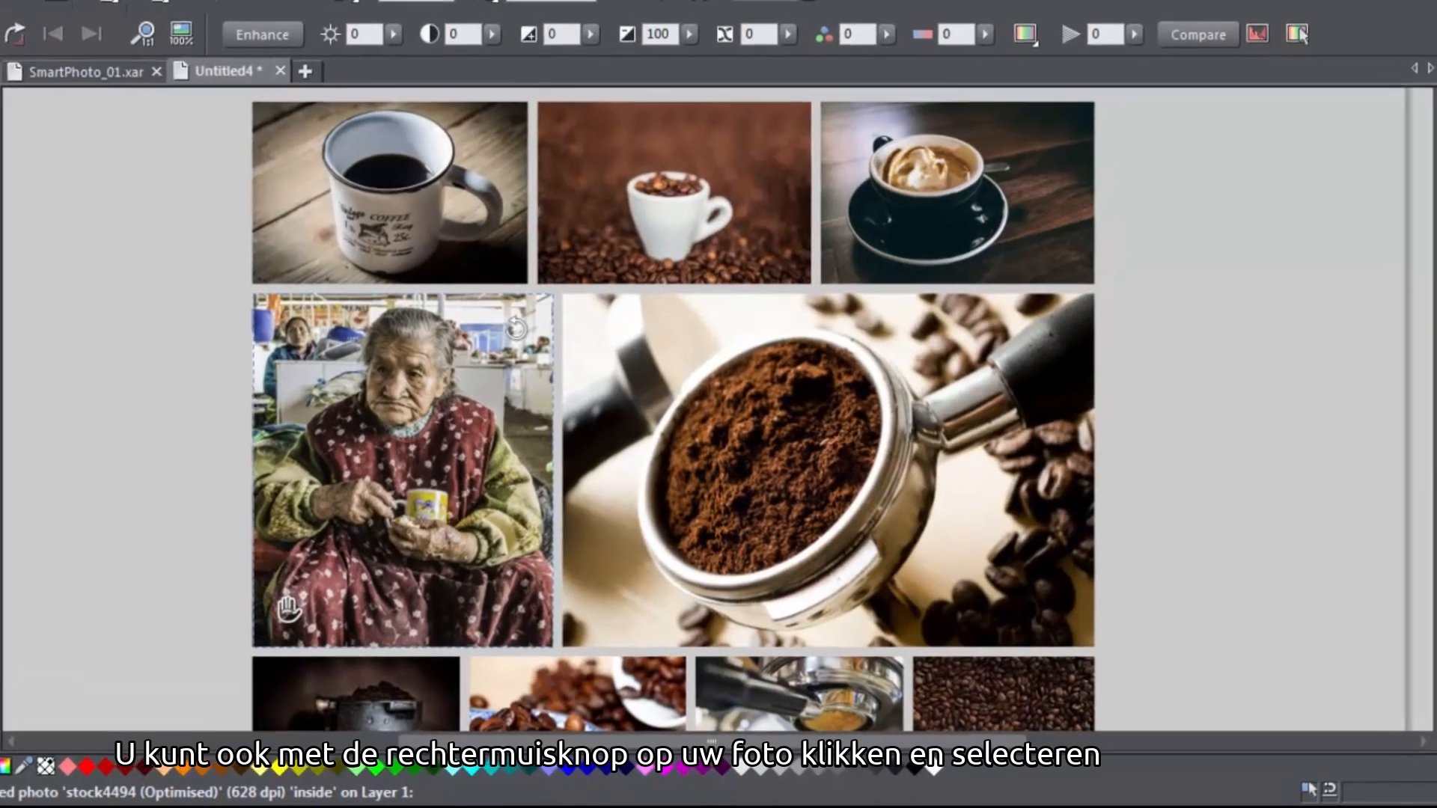
Try the options for replacing the elderly woman's photo with a file and with a stock photo.
right_click(371, 343)
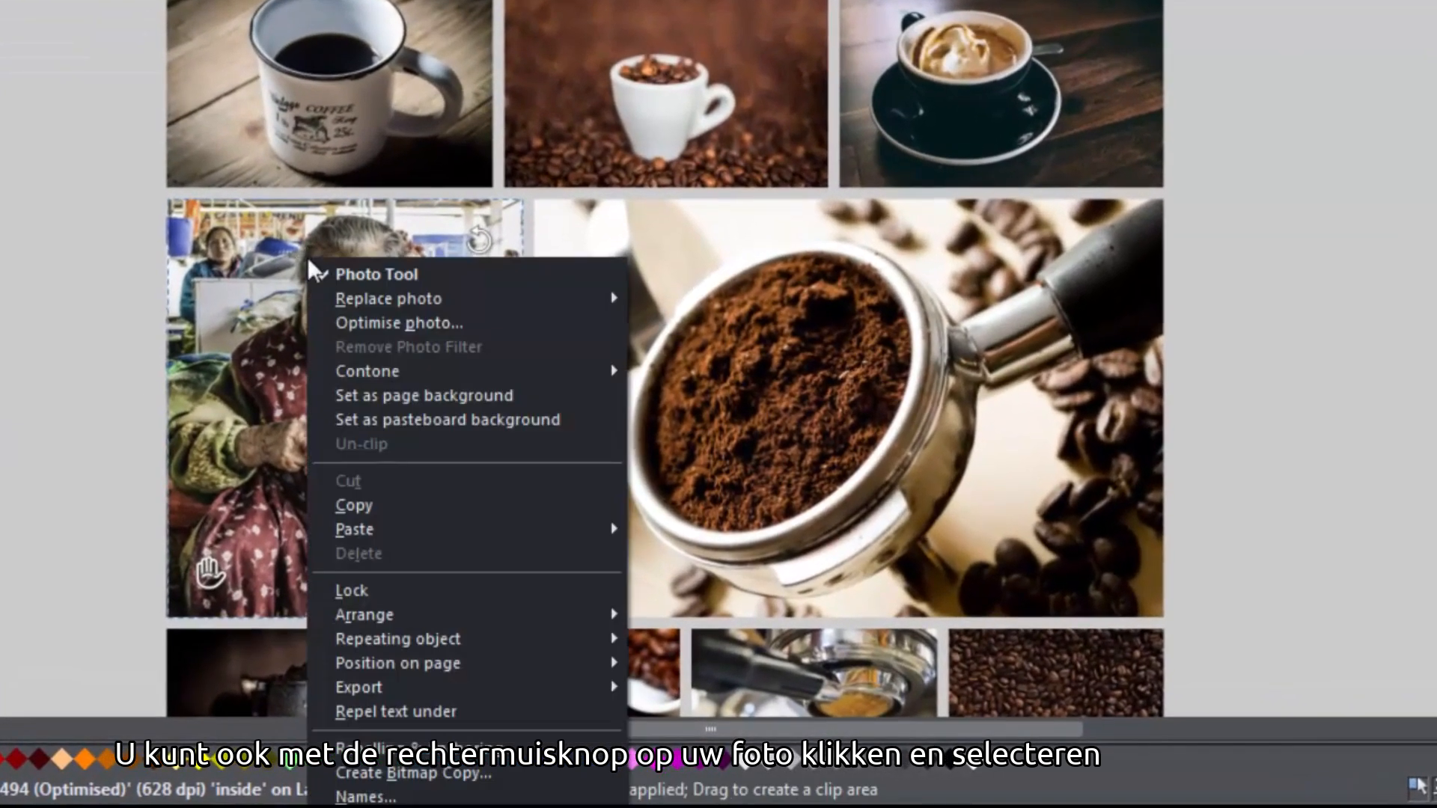
mouse_move(352, 301)
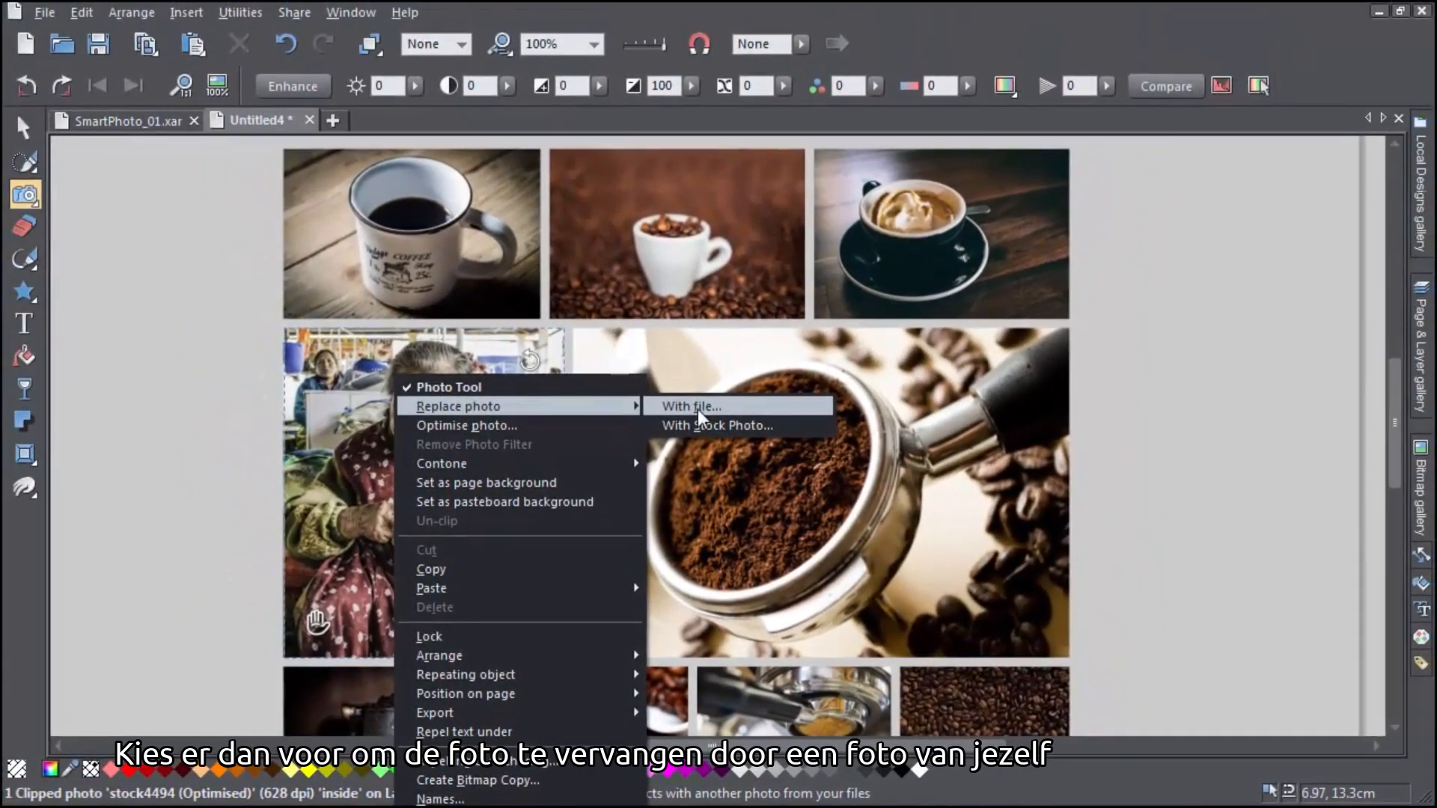
click(744, 407)
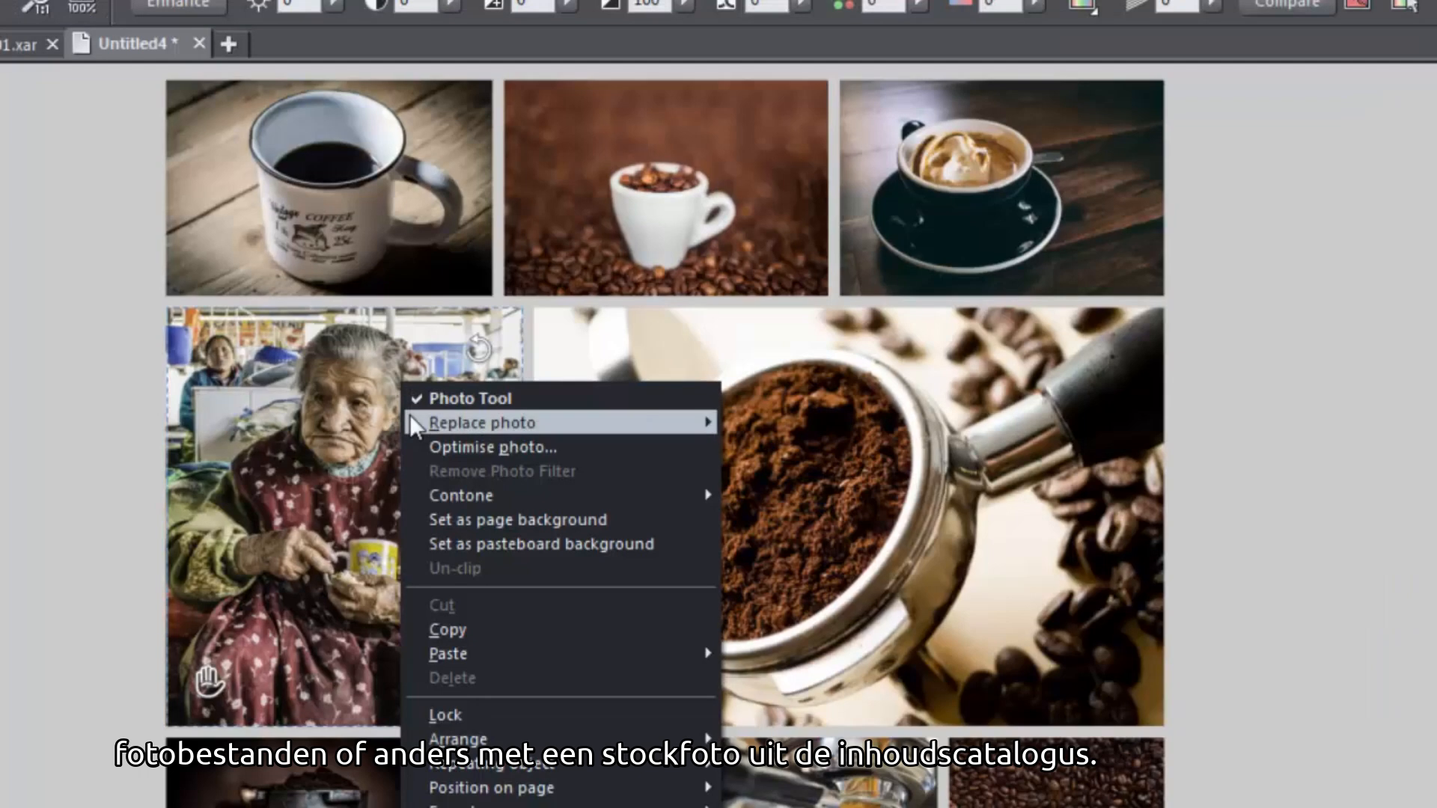
mouse_move(415, 422)
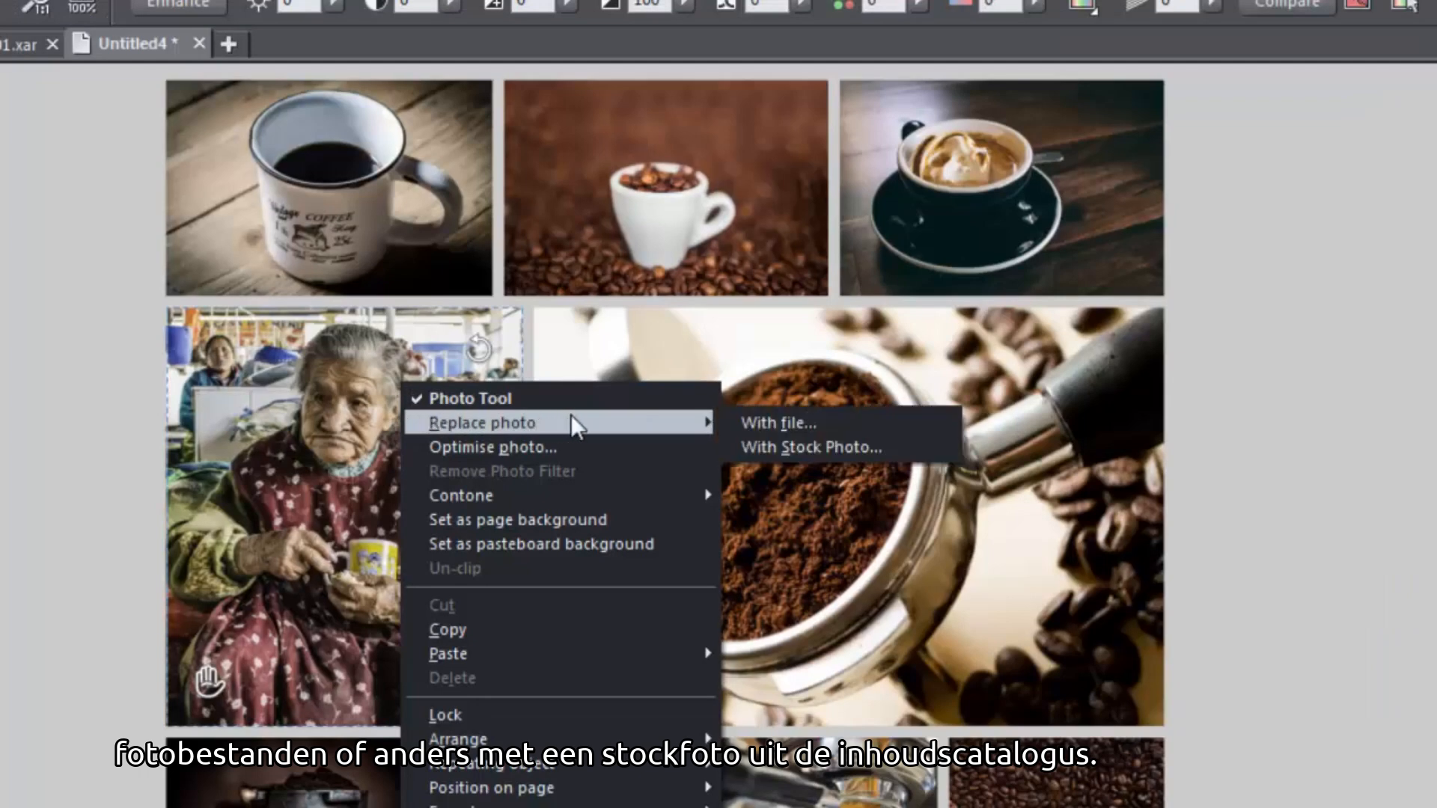
click(748, 448)
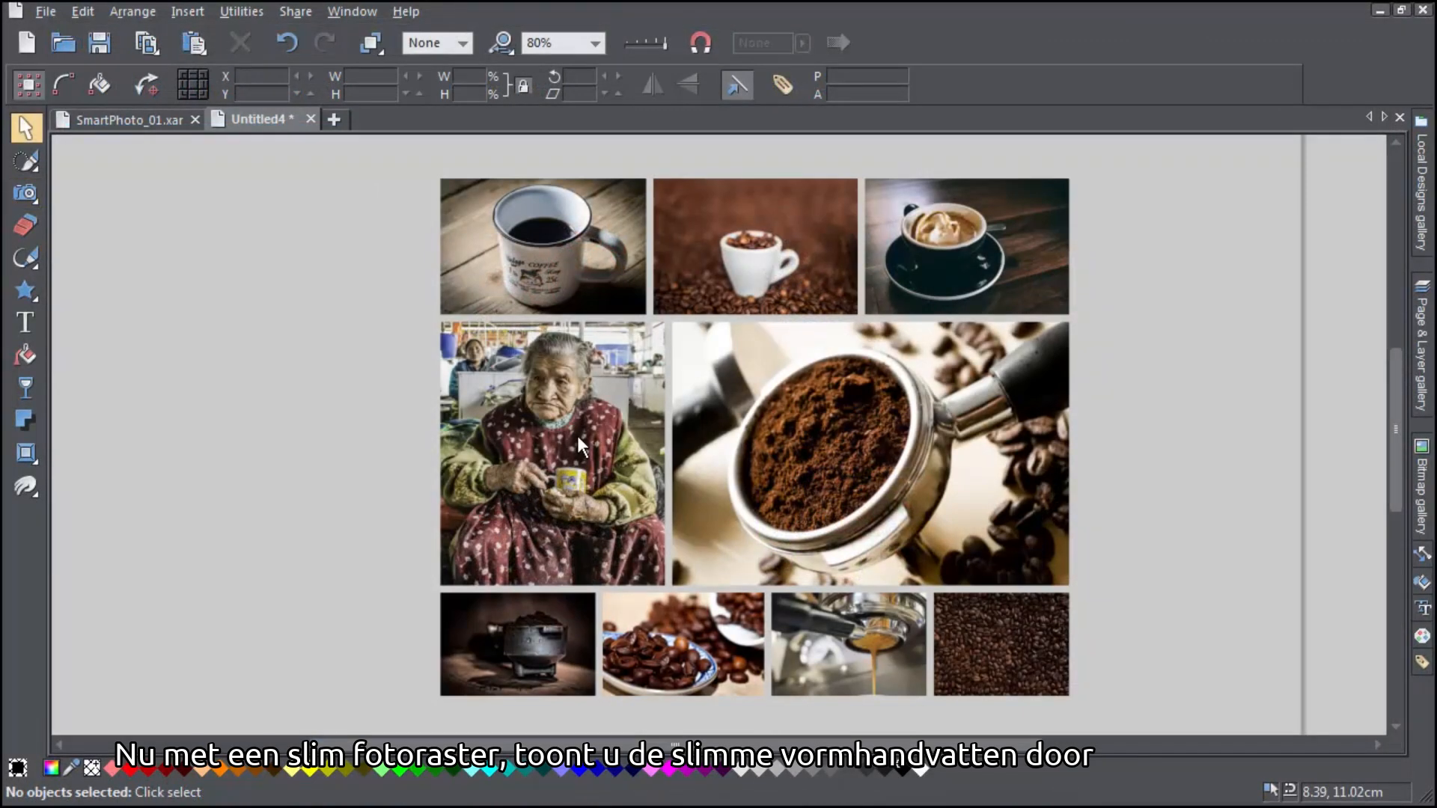
Show the smart shape handles of the coffee photo grid.
double_click(578, 438)
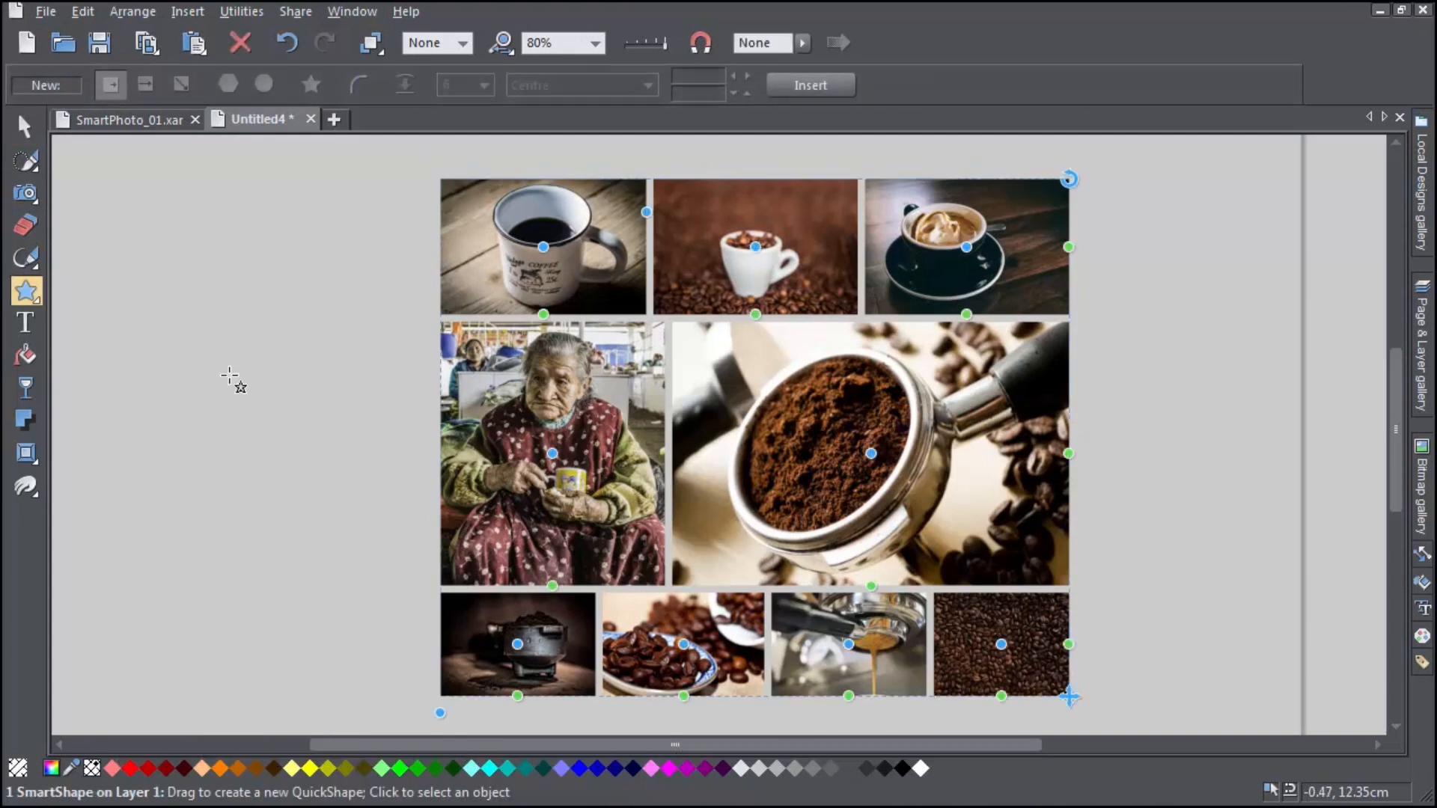
mouse_move(27, 291)
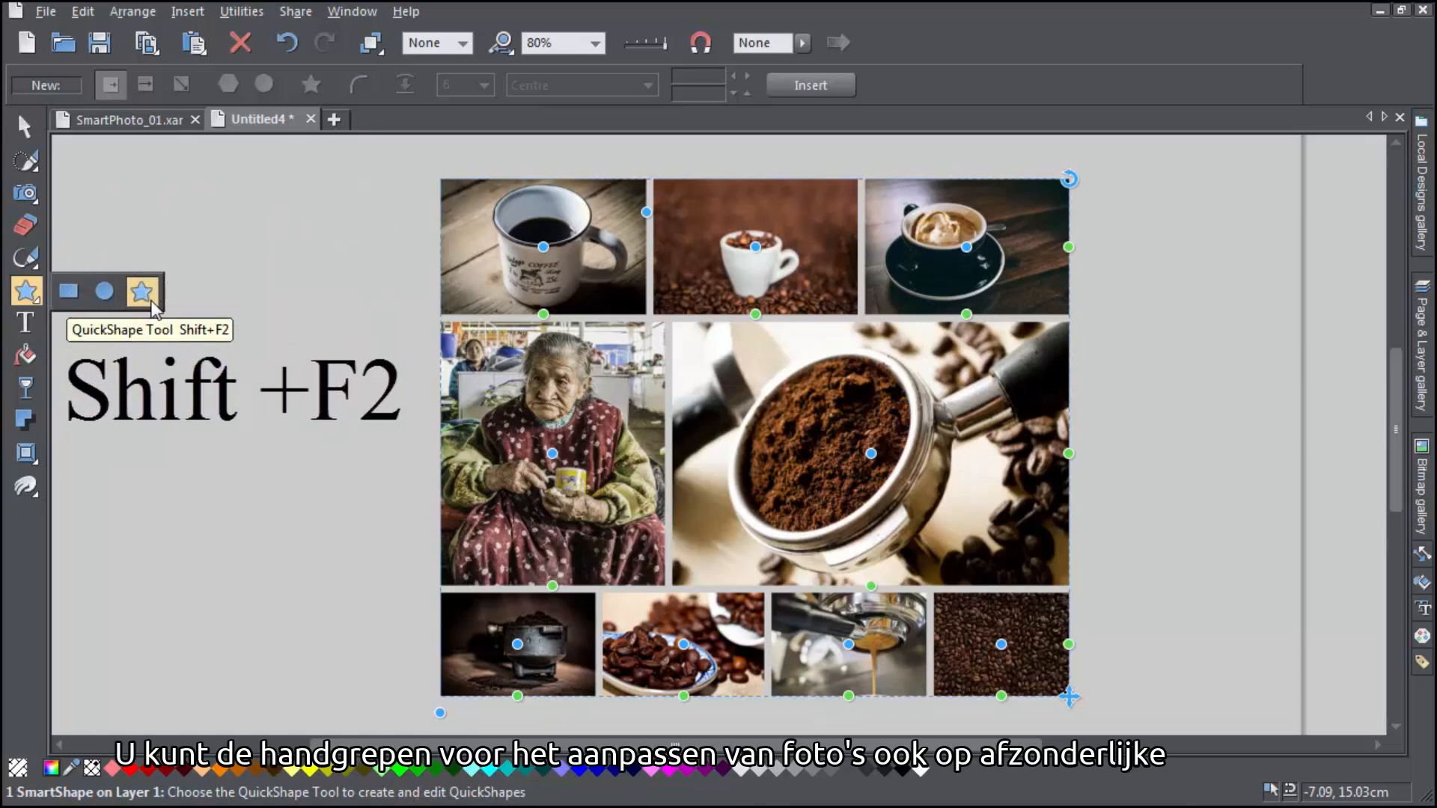
Switch to the Photo Tool and select the elderly woman, coffee grounds and bean-filled white cup photos individually.
click(36, 197)
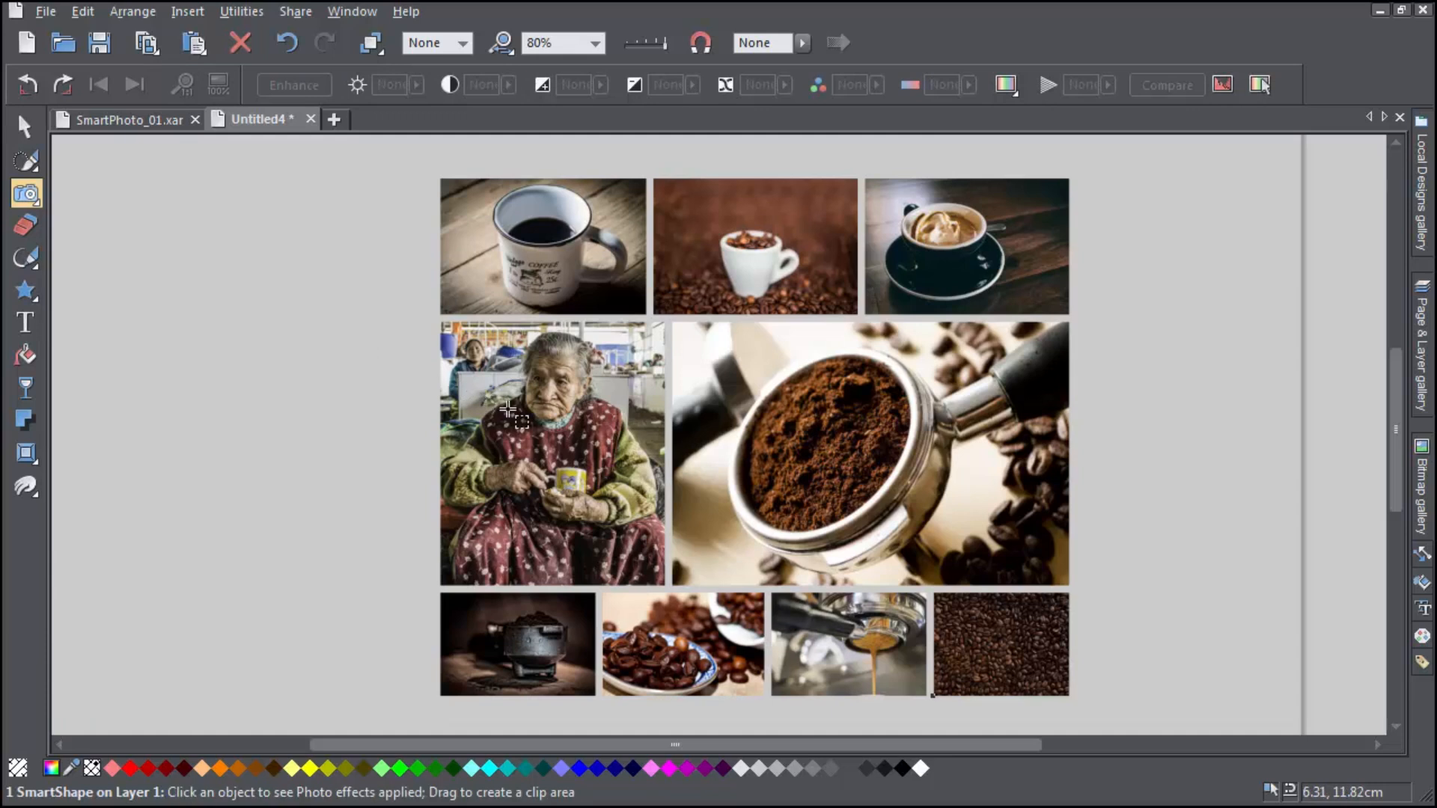
click(508, 409)
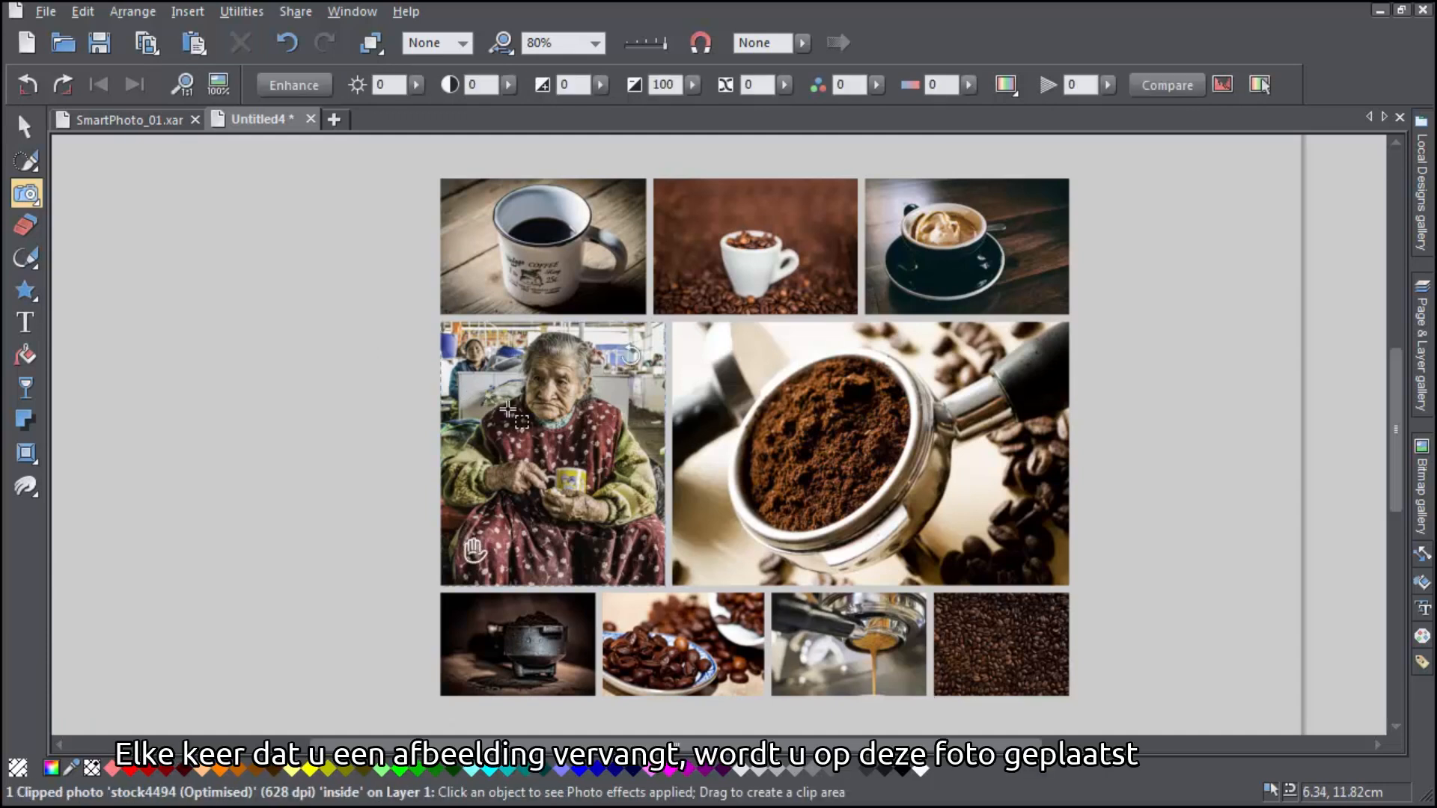
click(693, 411)
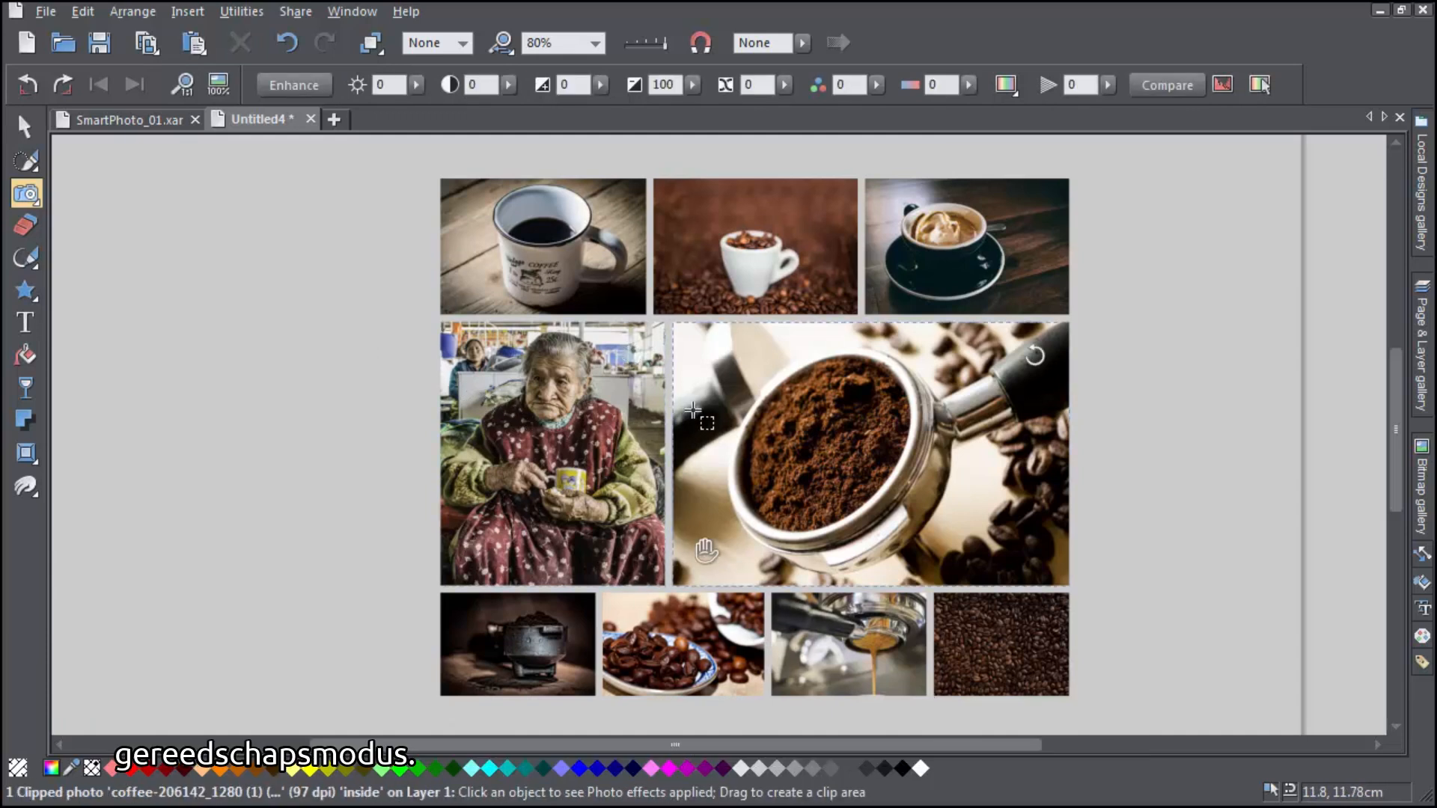
click(690, 295)
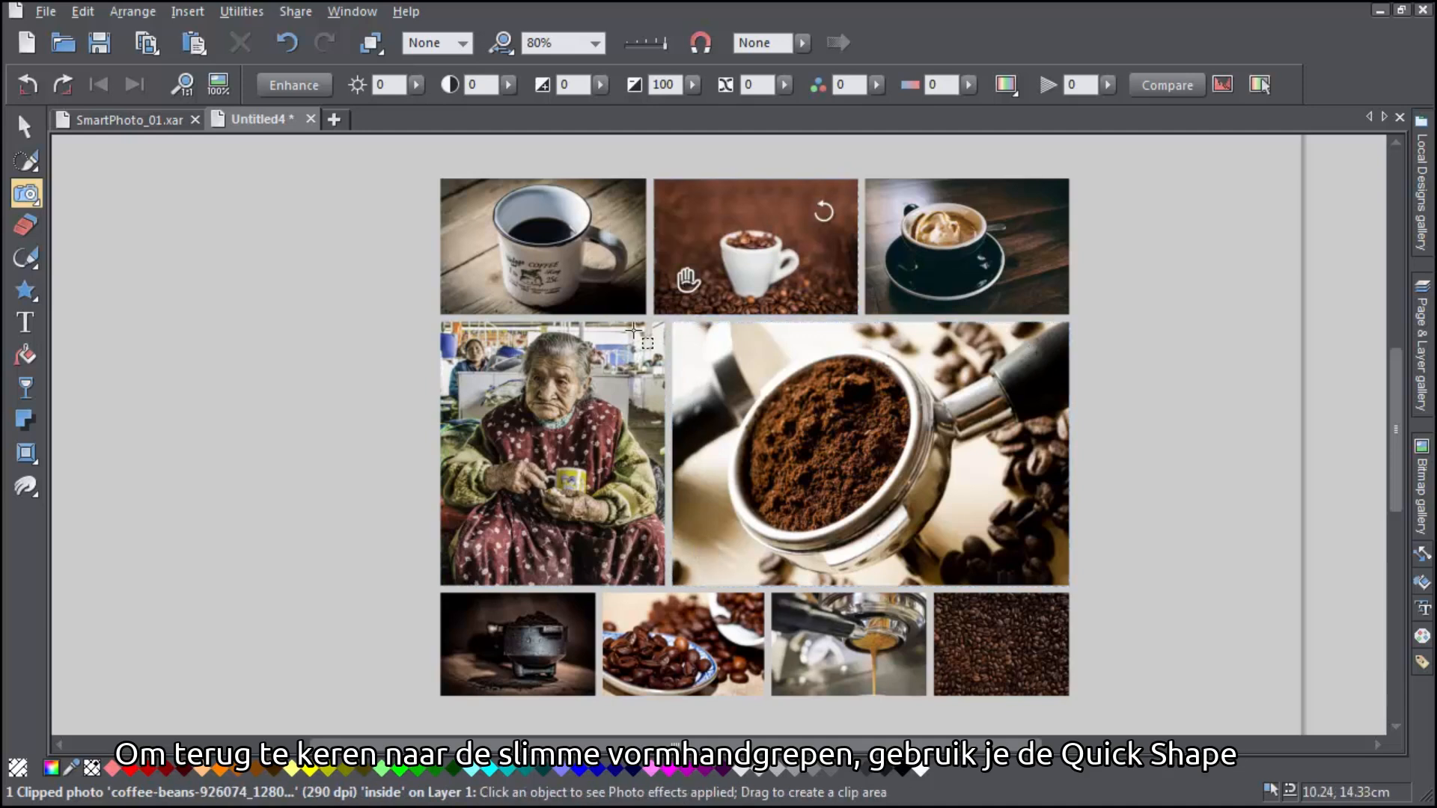
click(608, 372)
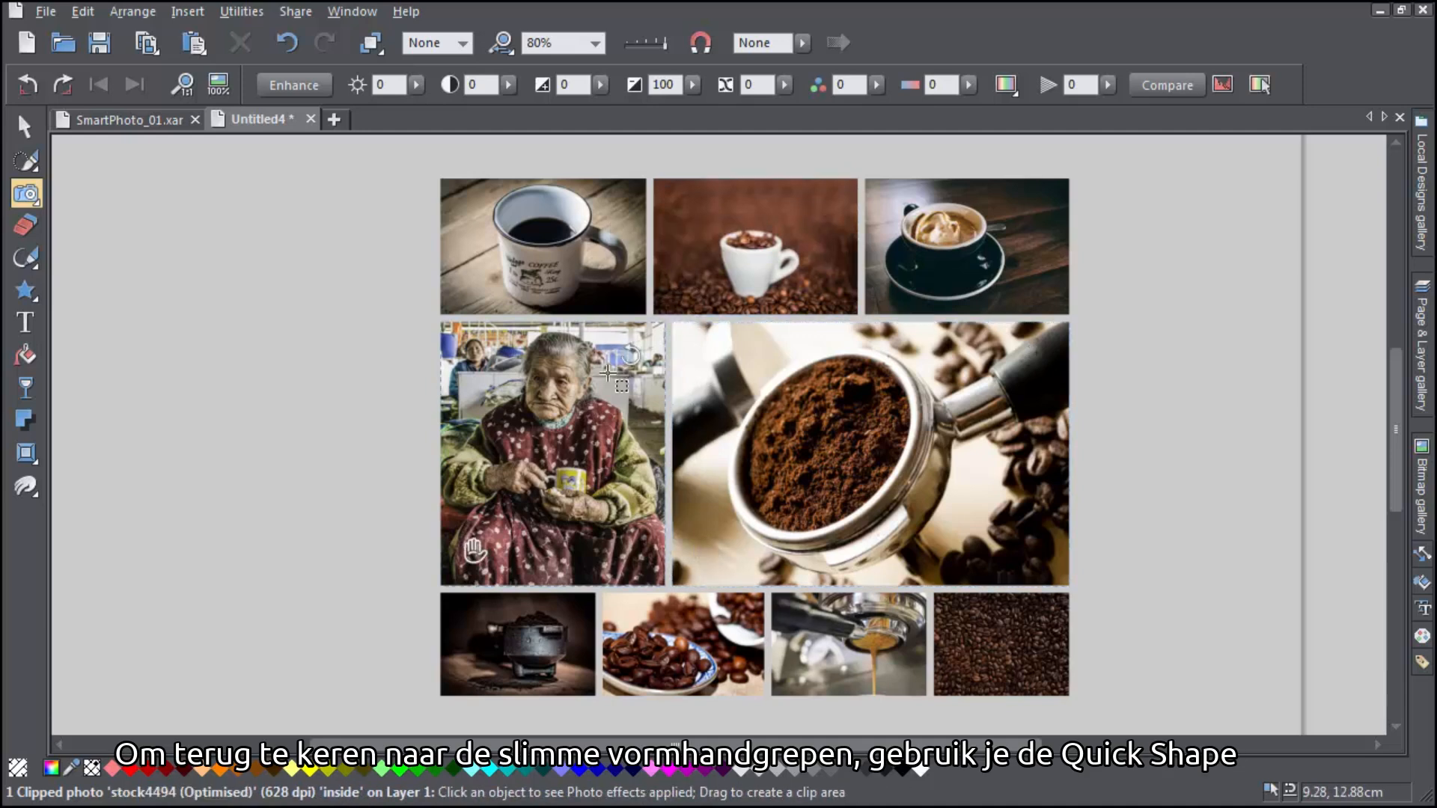
Bring back the grid's smart shape handles and move the coffee grounds photo ahead of the elderly woman's photo.
click(27, 293)
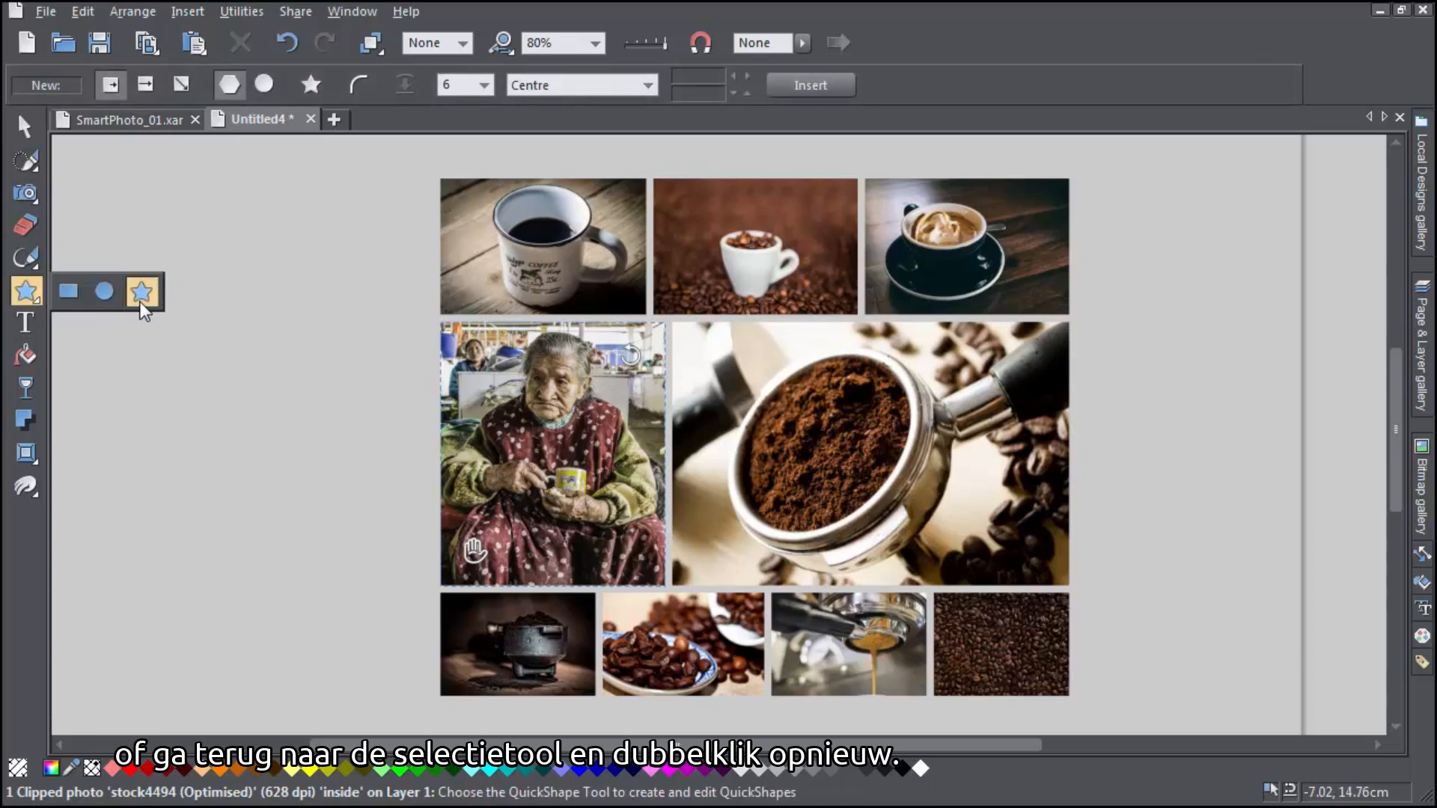
click(505, 384)
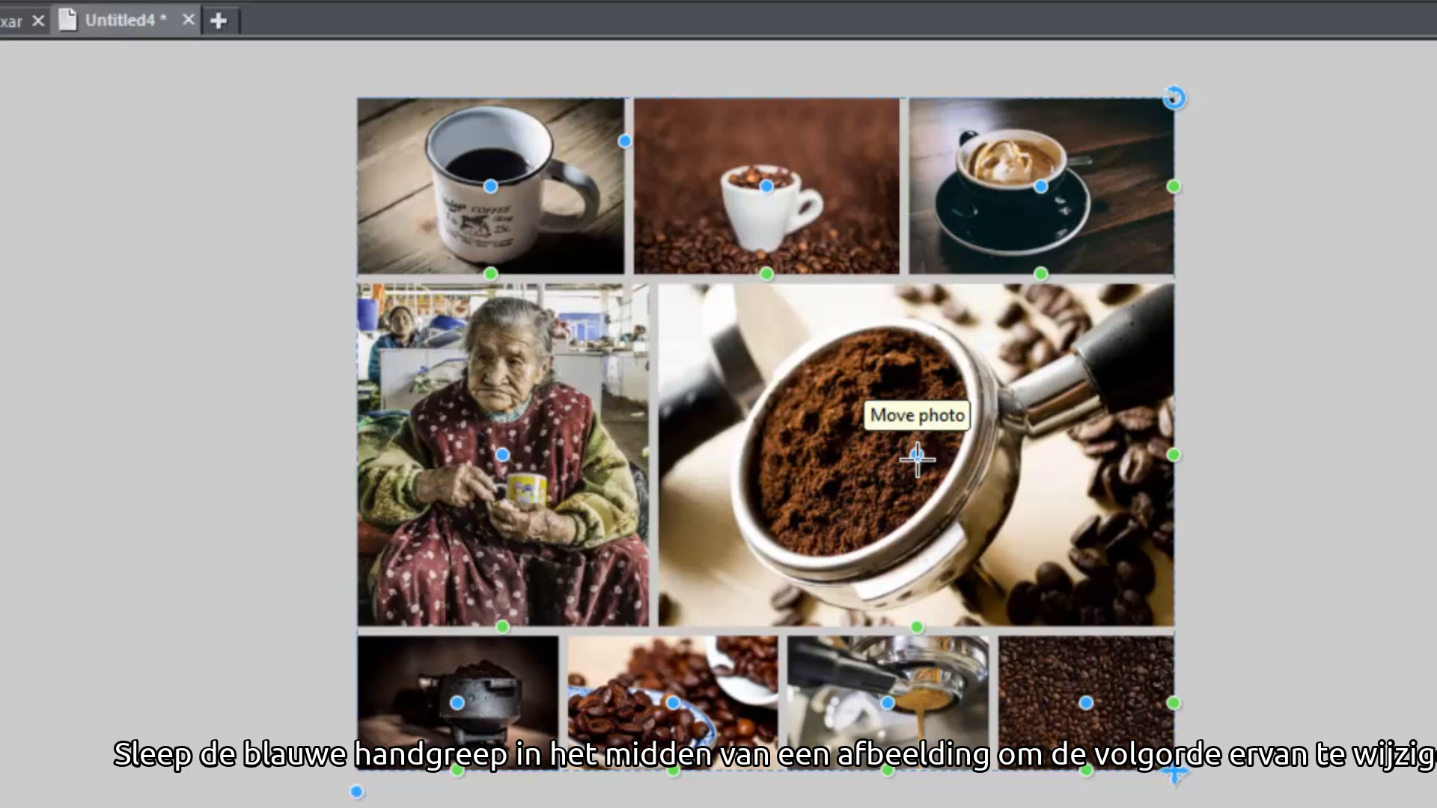
drag(917, 458, 490, 447)
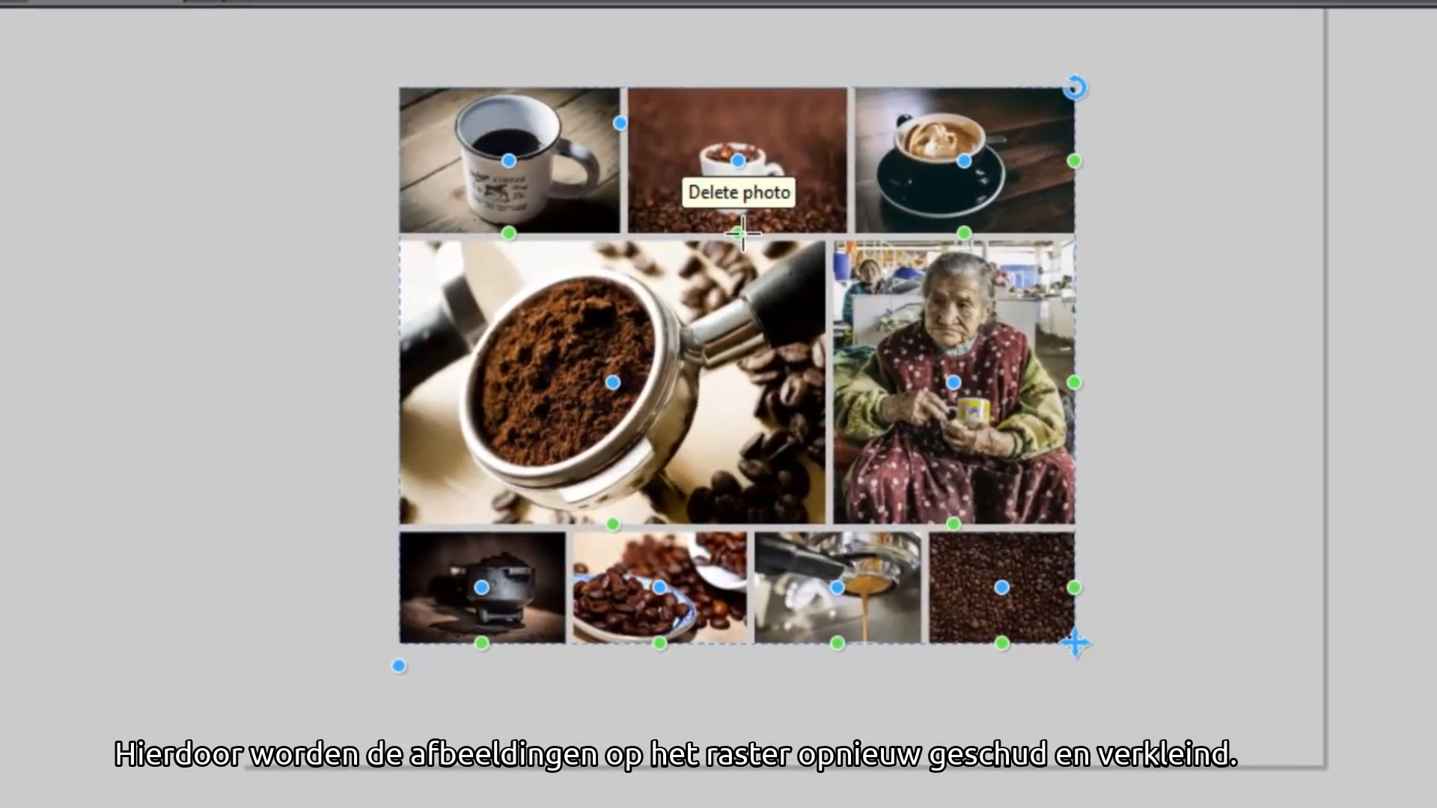
Delete the bean-filled white cup photo from the first row and enlarge the photo grid slightly.
click(742, 234)
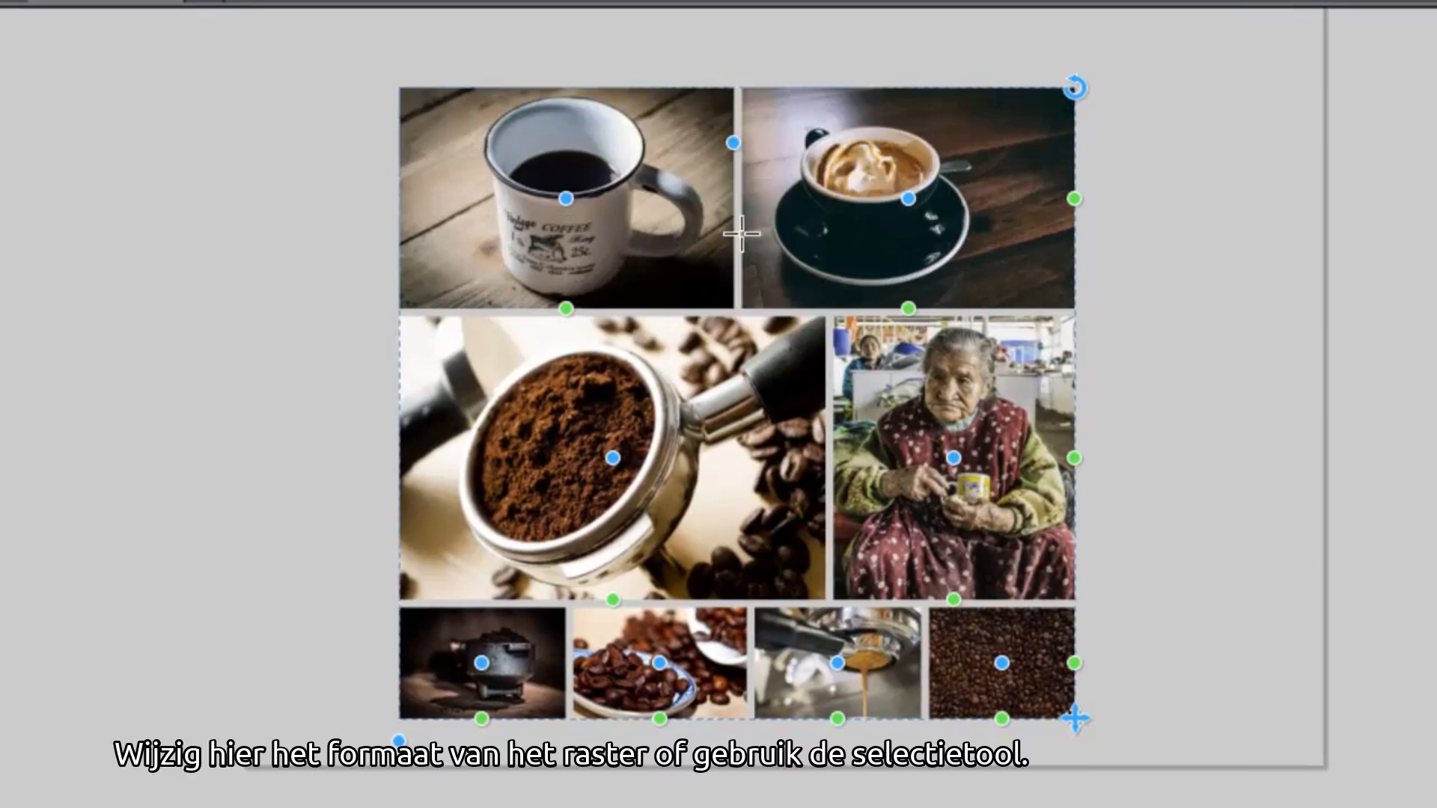
mouse_move(1072, 719)
mouse_down()
mouse_move(957, 598)
mouse_move(1078, 738)
mouse_up()
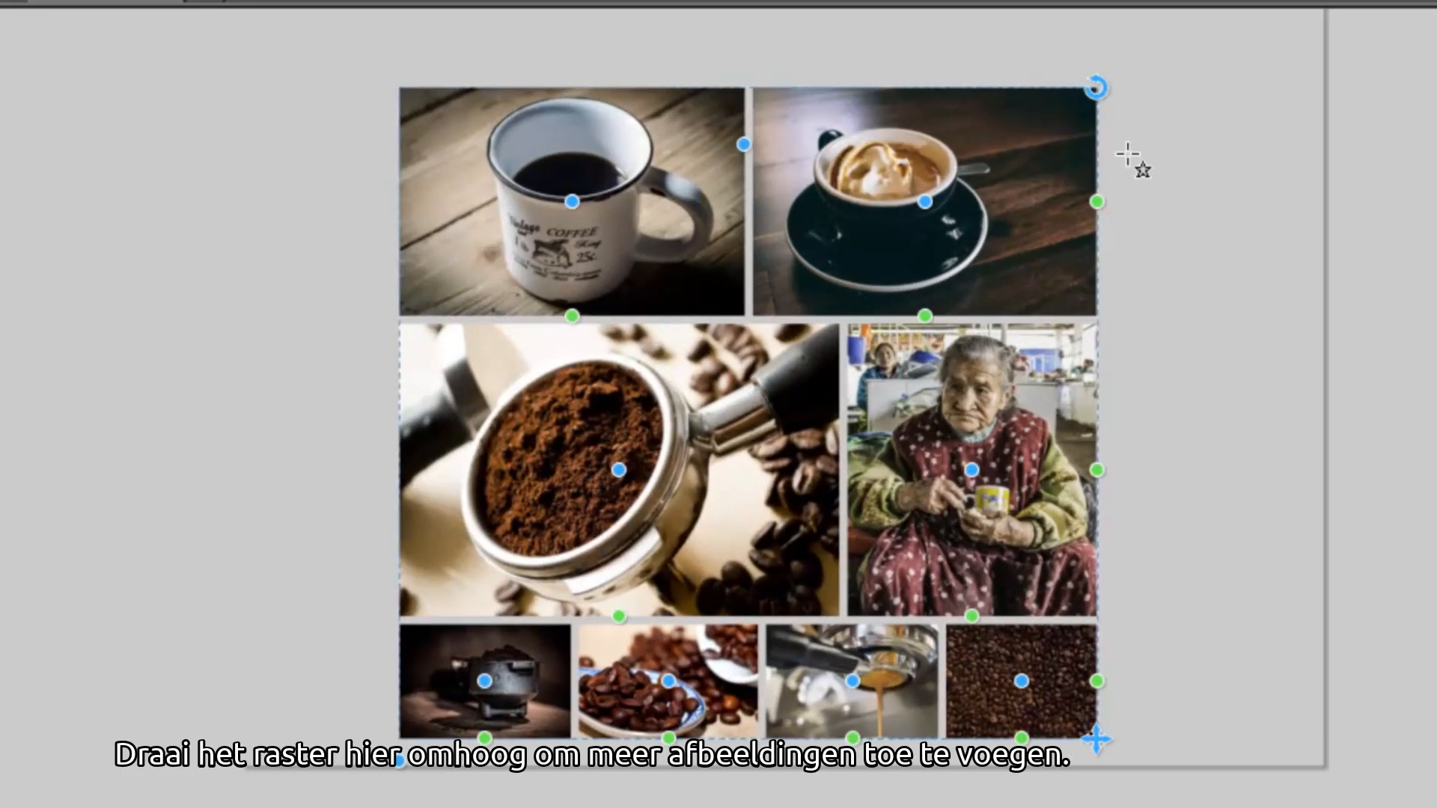
mouse_move(1097, 84)
mouse_down()
mouse_move(1108, 106)
mouse_move(1094, 67)
mouse_move(1097, 81)
mouse_up()
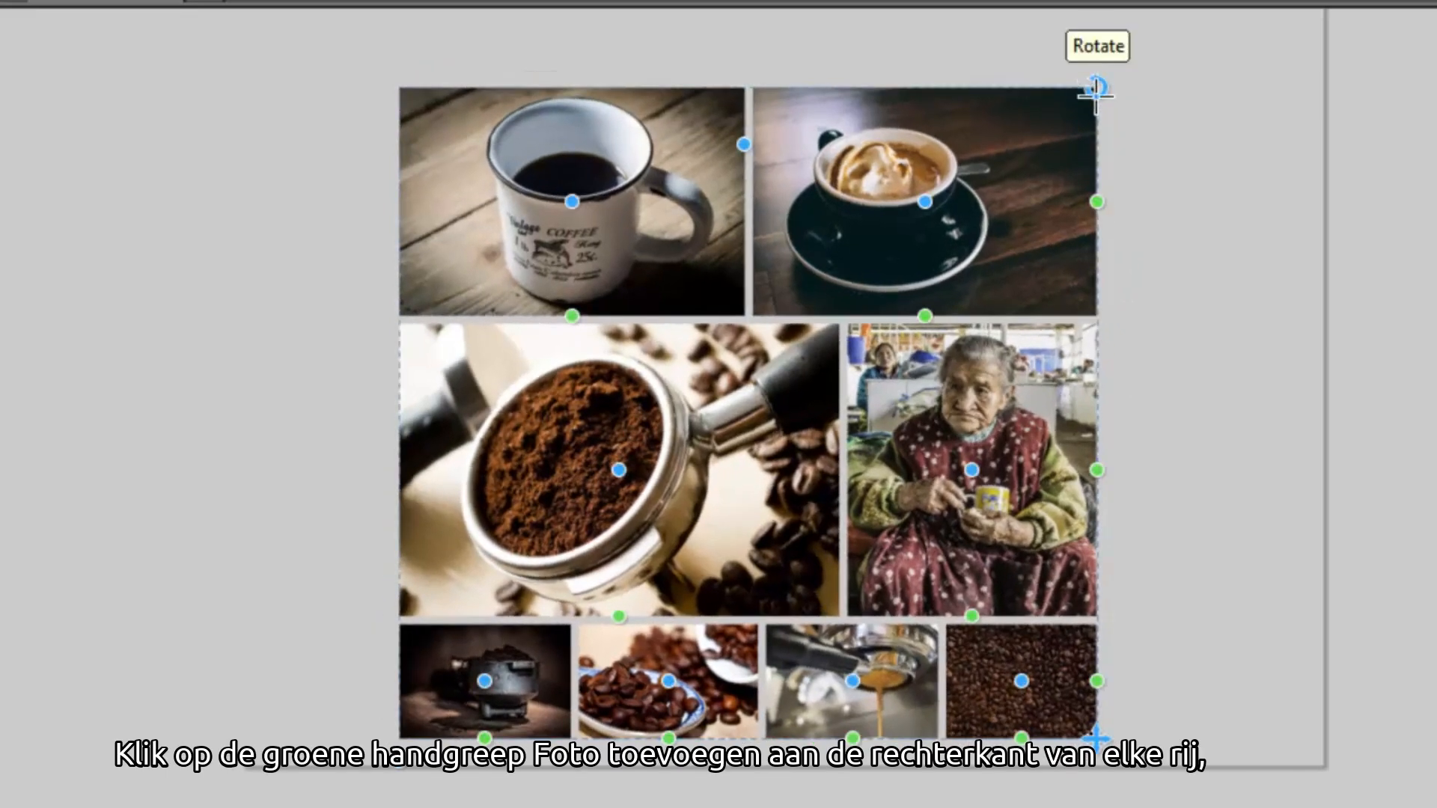
Add one empty photo placeholder to each of the grid's three rows and try changing the number of rows.
click(1096, 199)
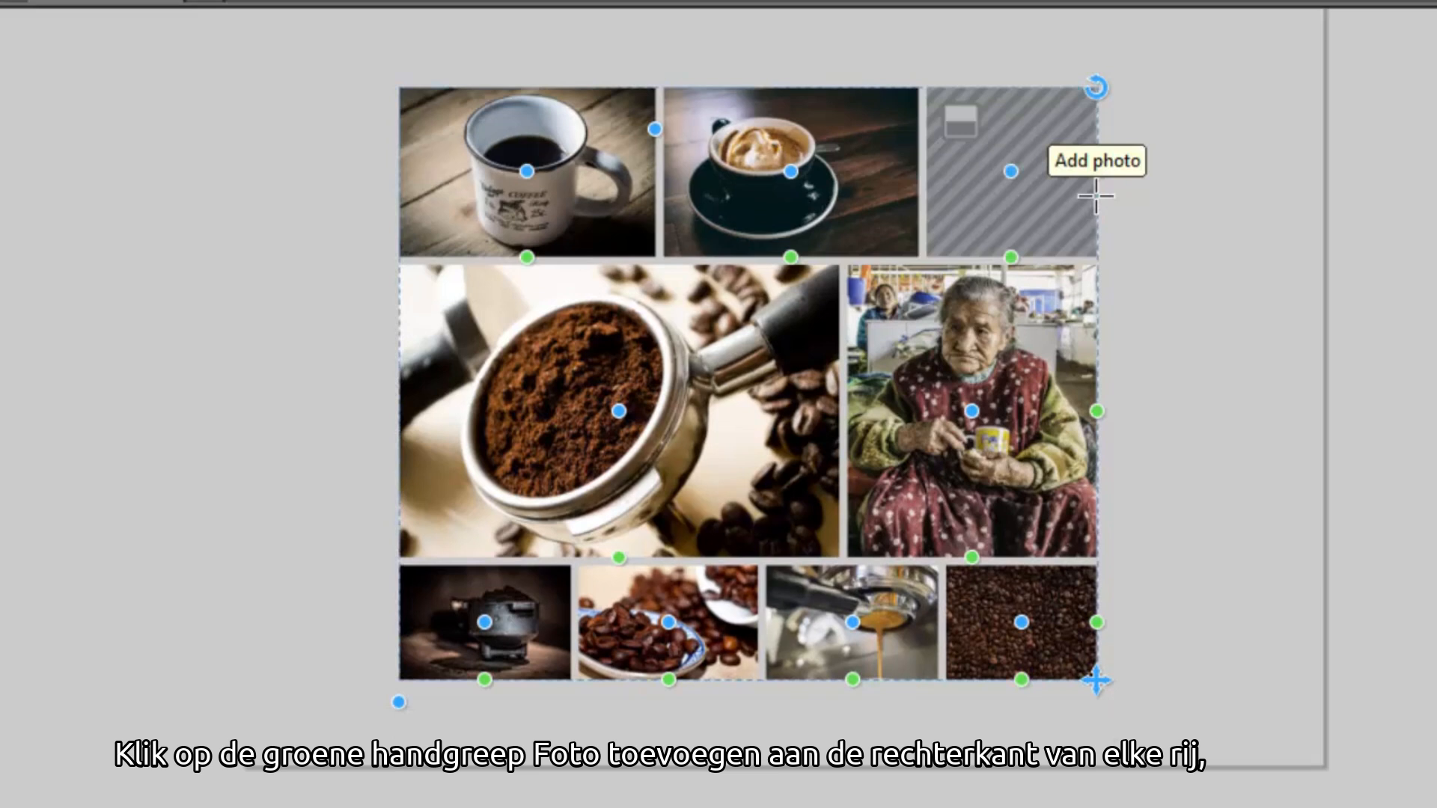
click(1094, 413)
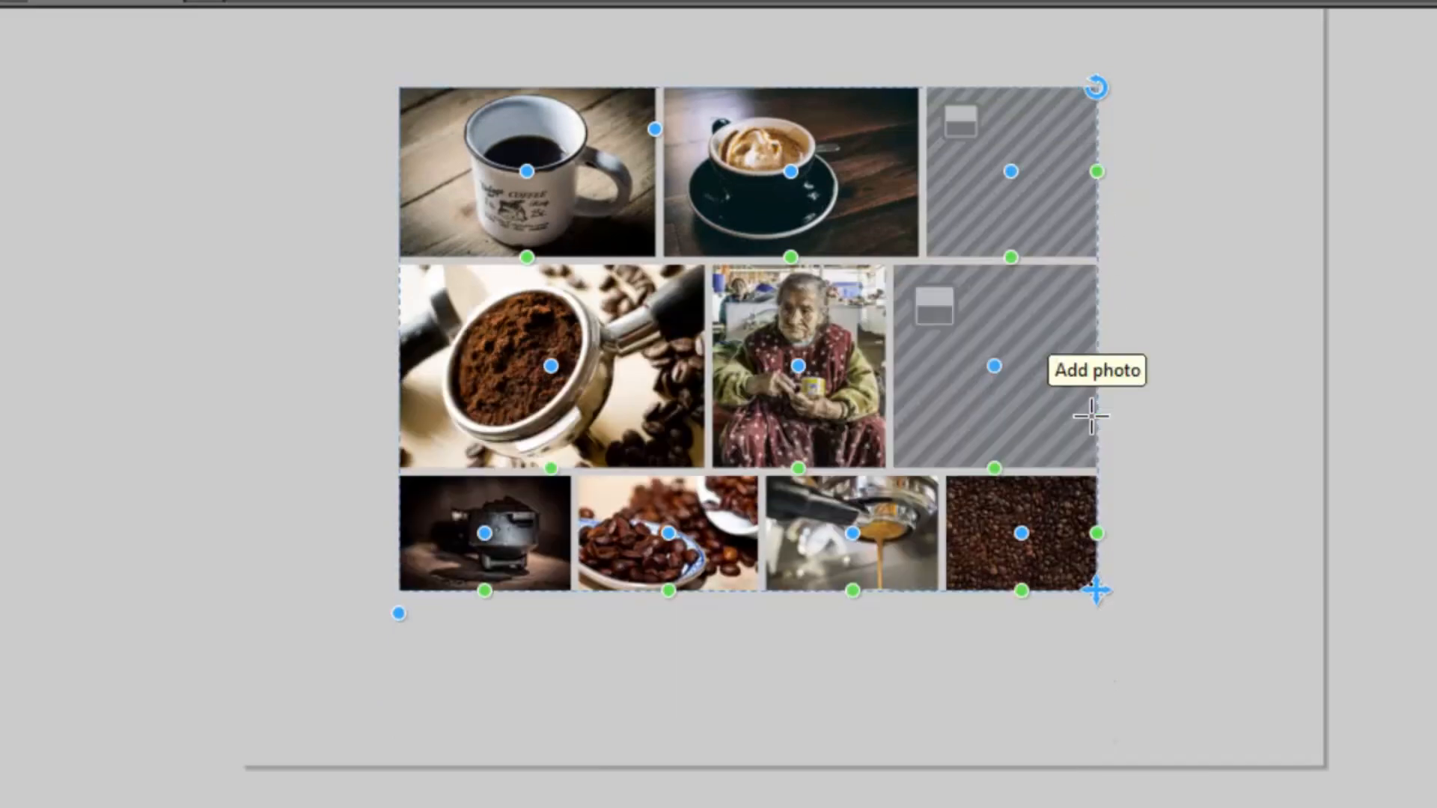
click(1094, 533)
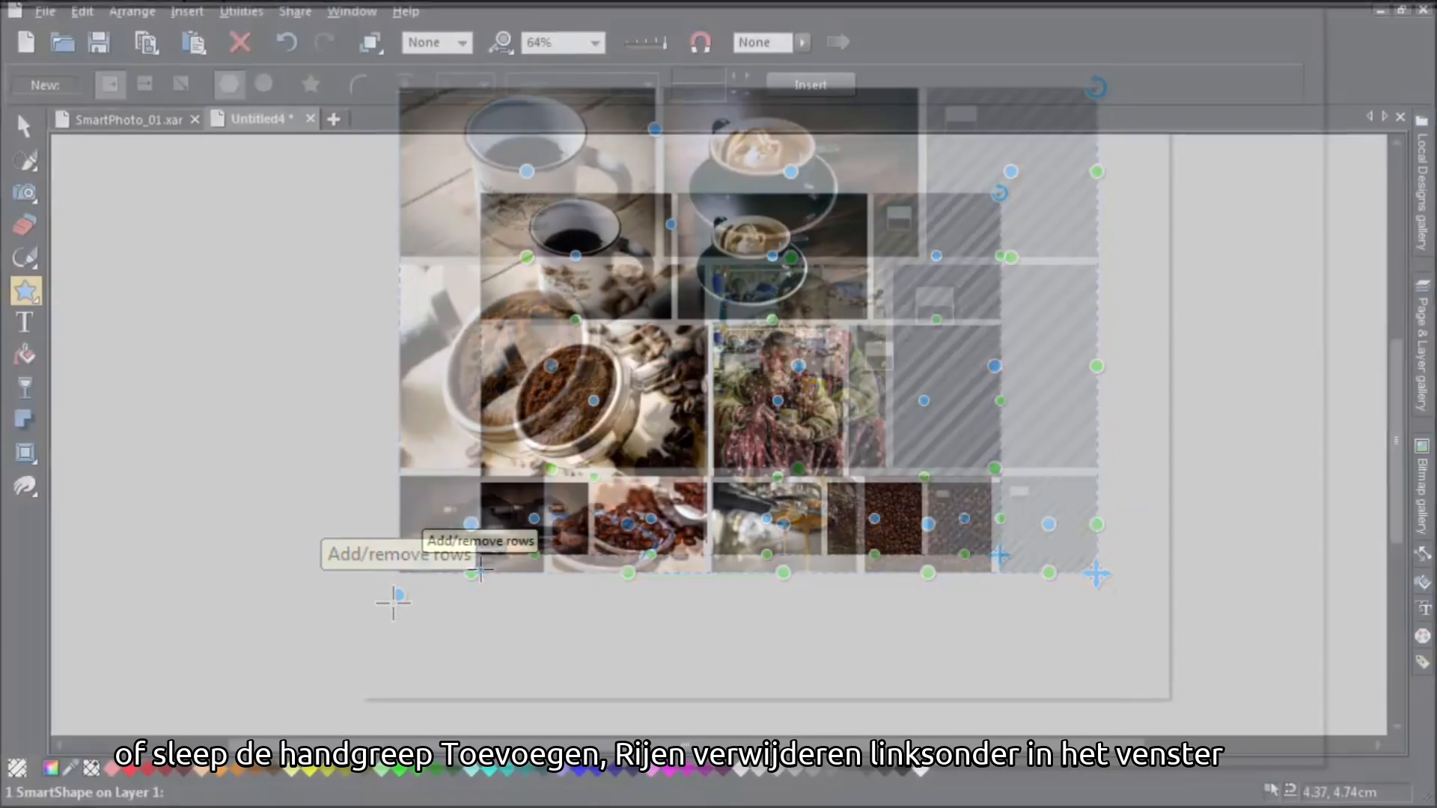
drag(398, 595, 403, 636)
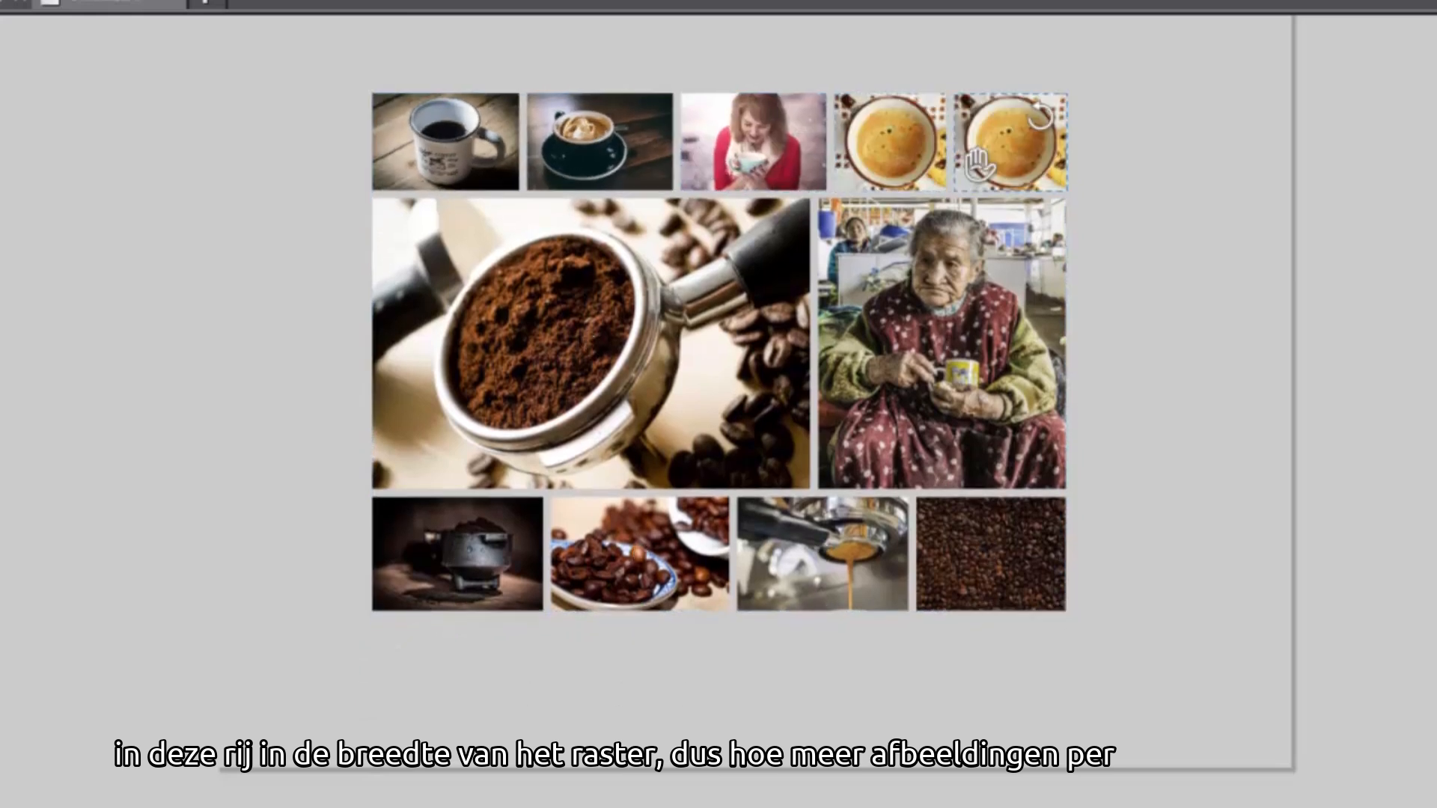
Undo the photo replacements and added placeholders in the grid's first row.
key(ctrl+z)
key(ctrl+z)
key(ctrl+z)
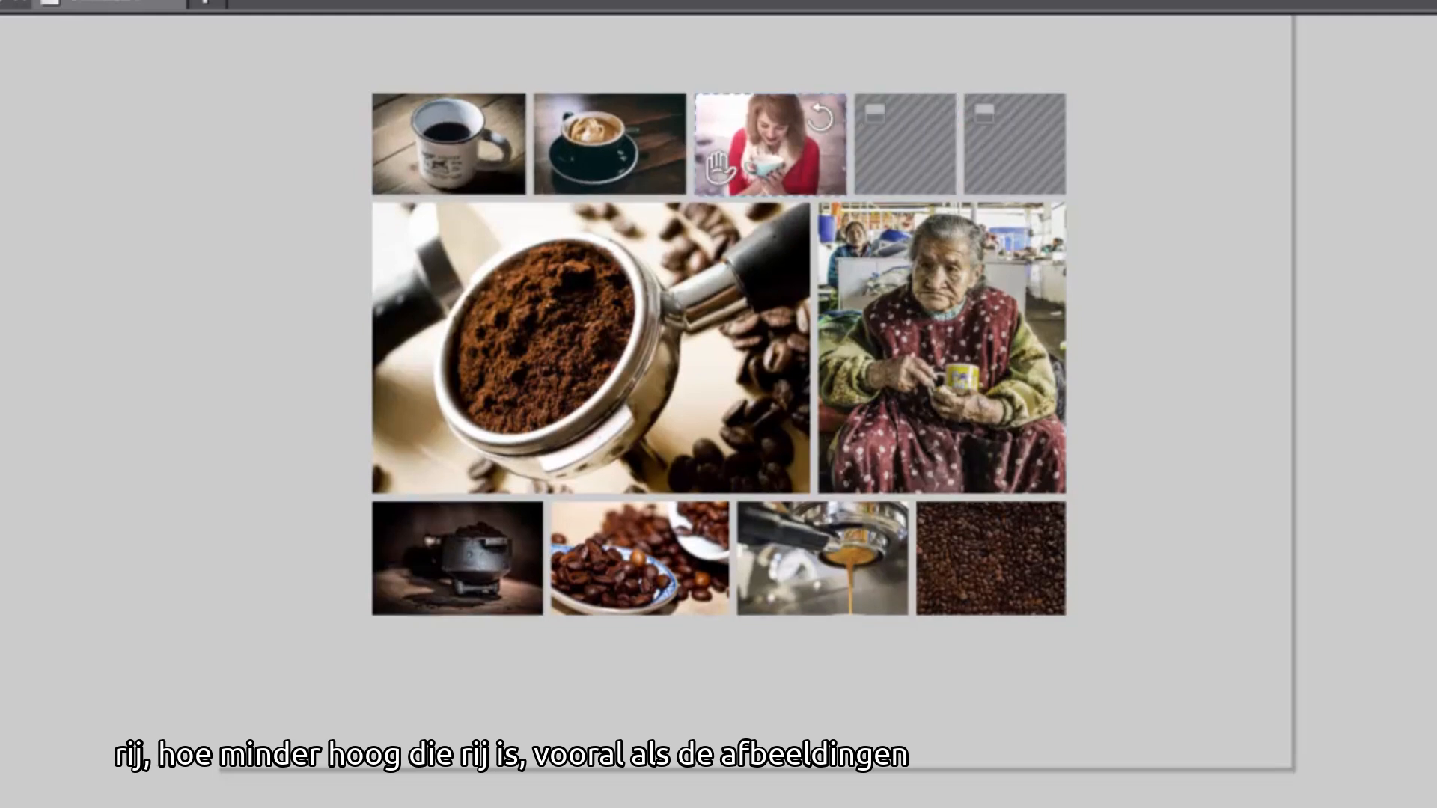
key(ctrl+z)
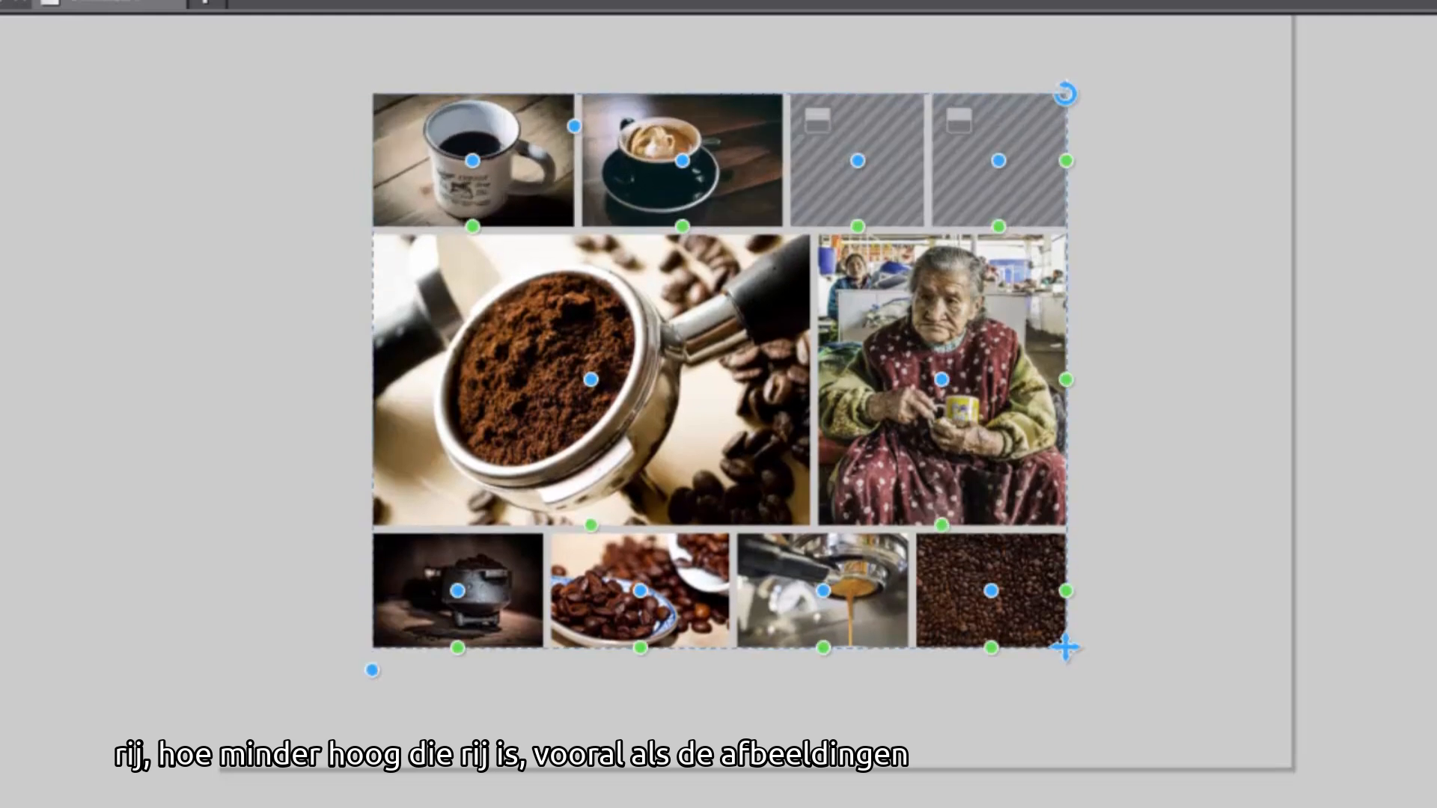
key(ctrl+z)
key(ctrl+z)
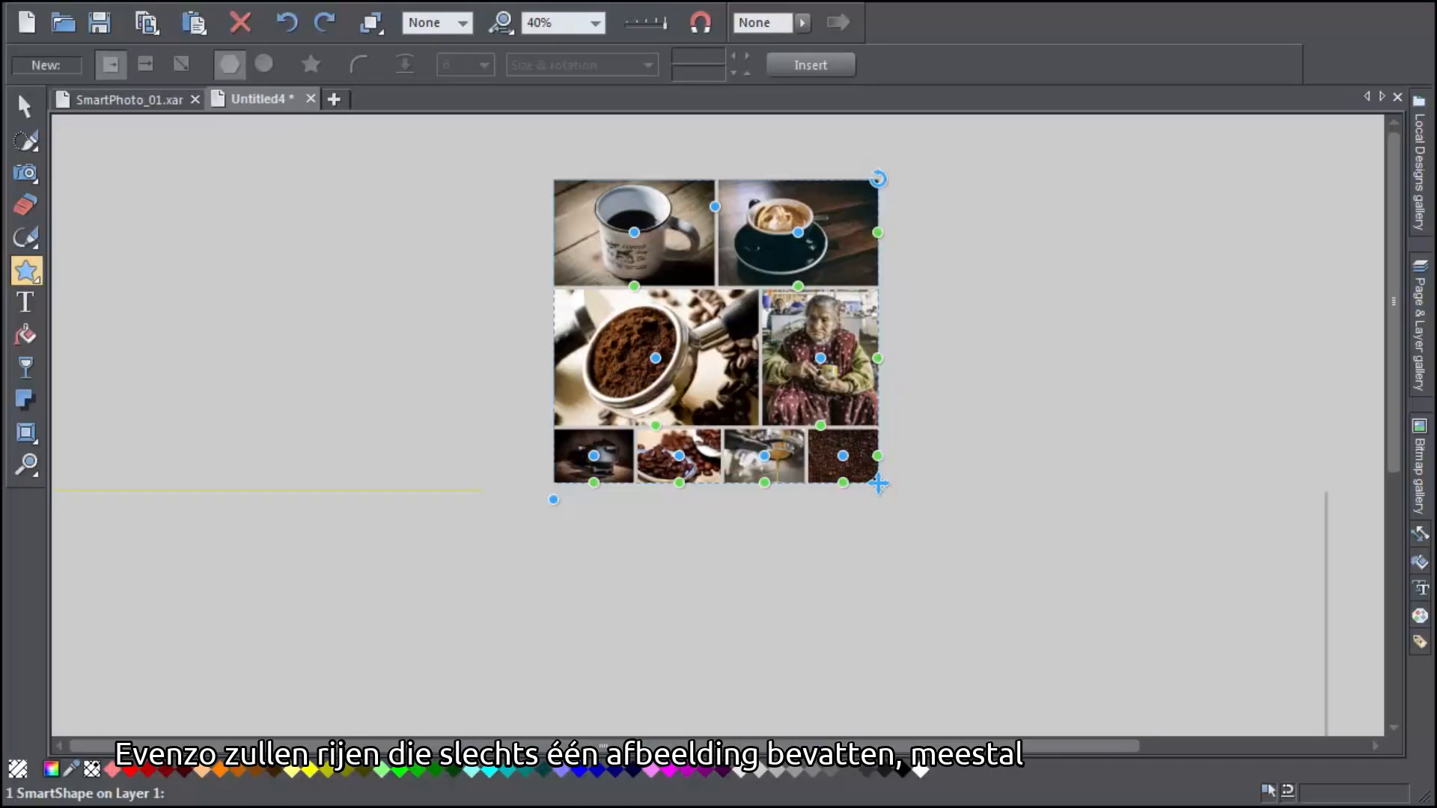
key(Delete)
key(ctrl+z)
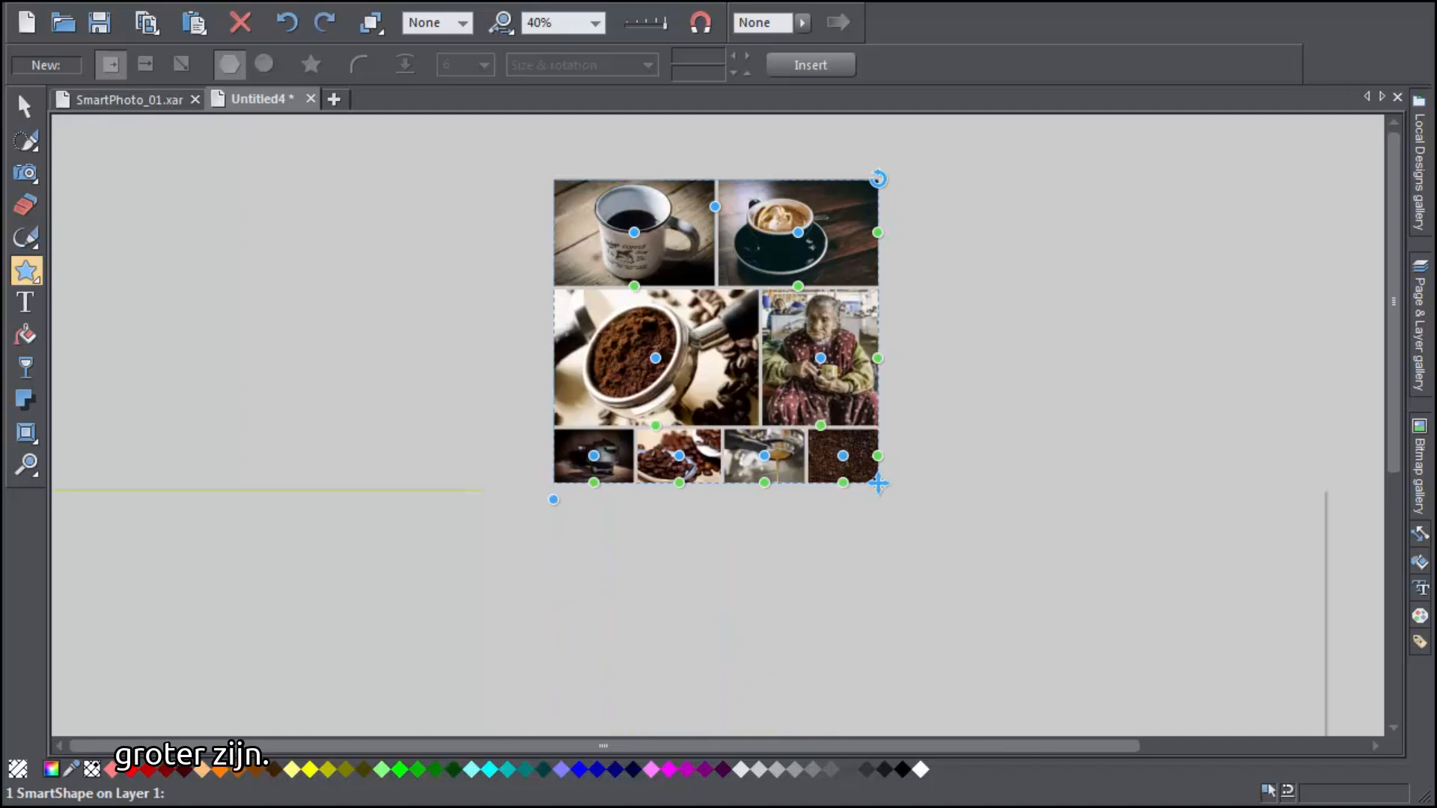
key(ctrl+y)
key(ctrl+z)
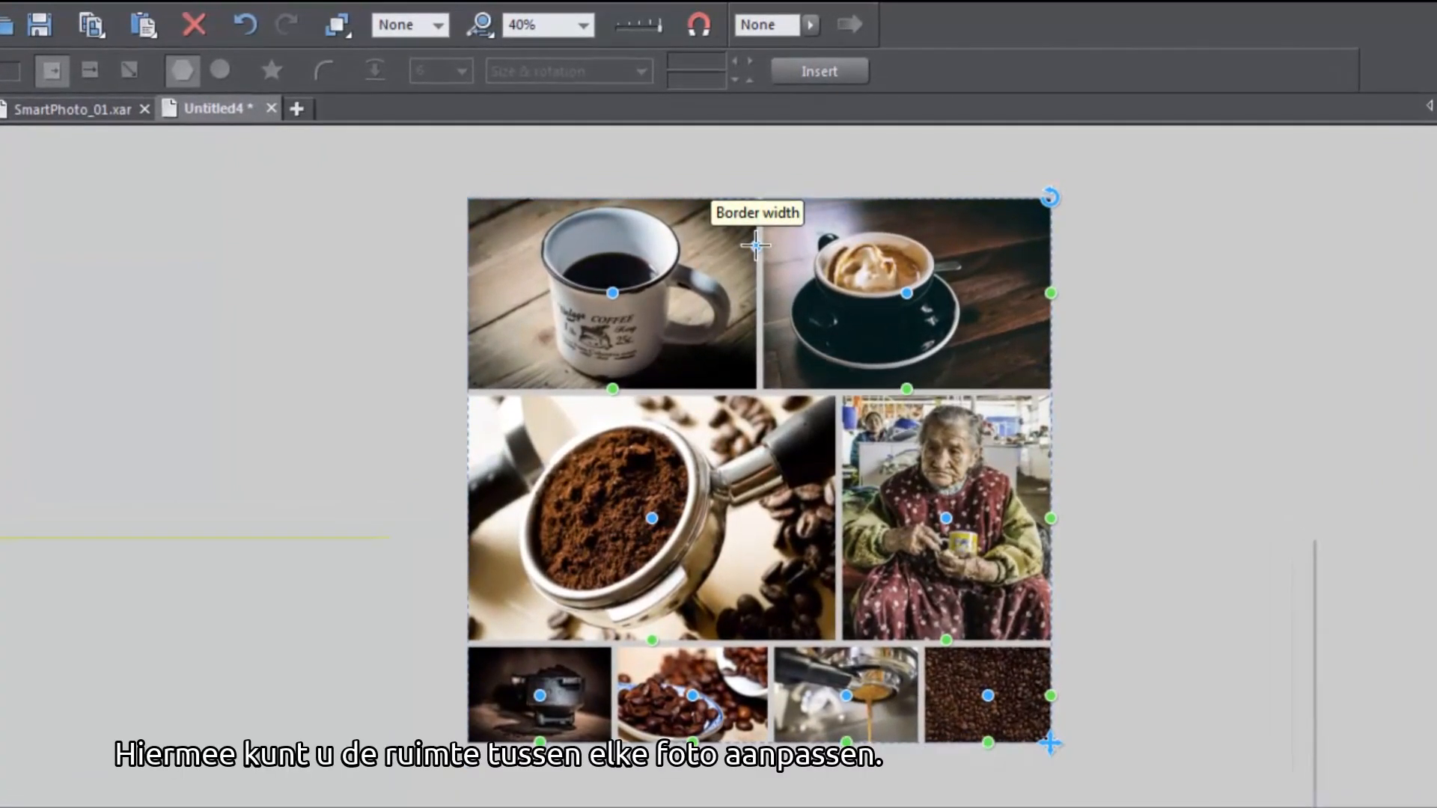
Widen the spacing between all photos in the grid by adjusting its border width.
mouse_move(756, 245)
mouse_down()
mouse_move(730, 255)
mouse_move(767, 249)
mouse_move(745, 259)
mouse_up()
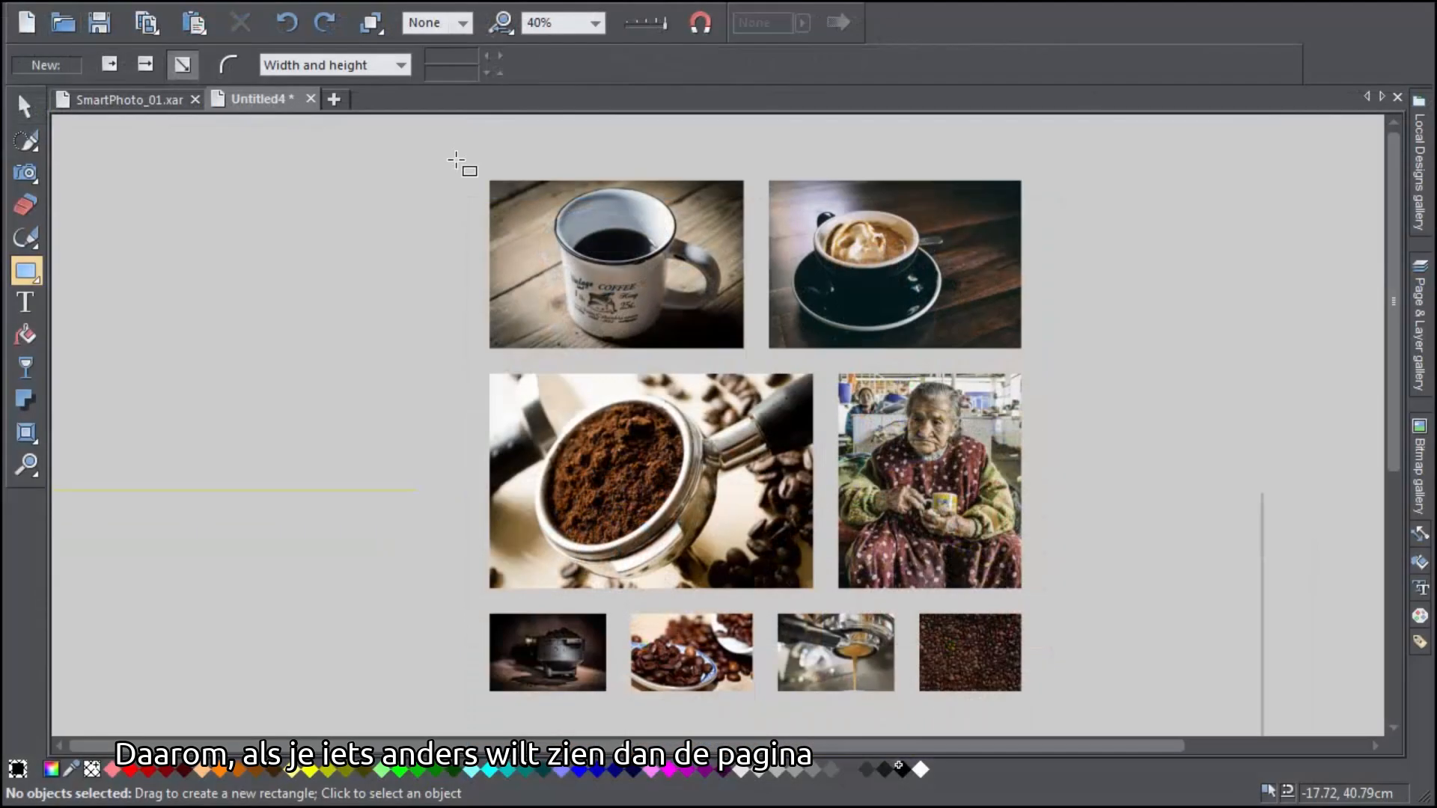
Draw a black rectangle about 34.5 × 33.1 cm around the photo grid and send it behind the photos.
drag(432, 171, 816, 559)
drag(807, 510, 1041, 718)
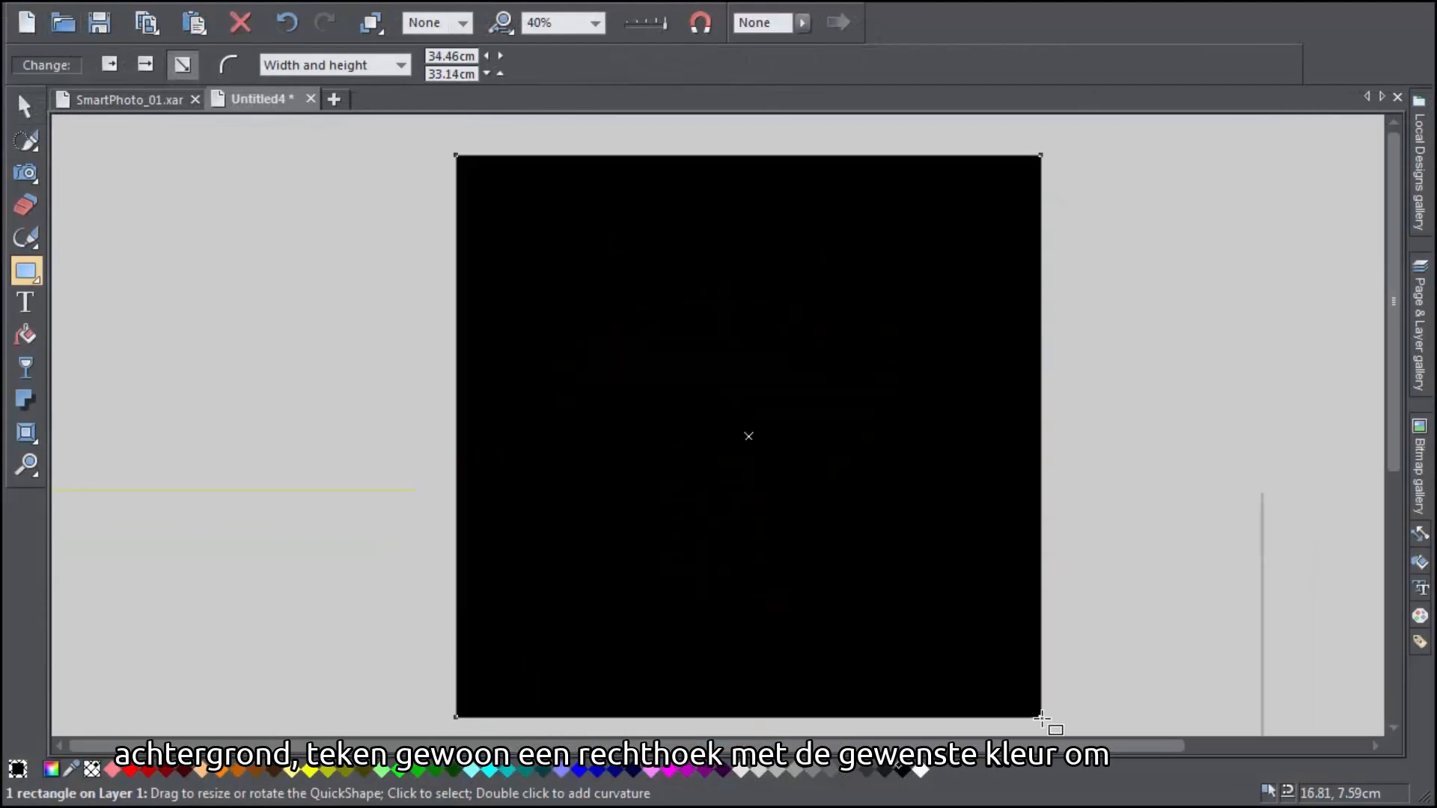
key(ctrl+shift+b)
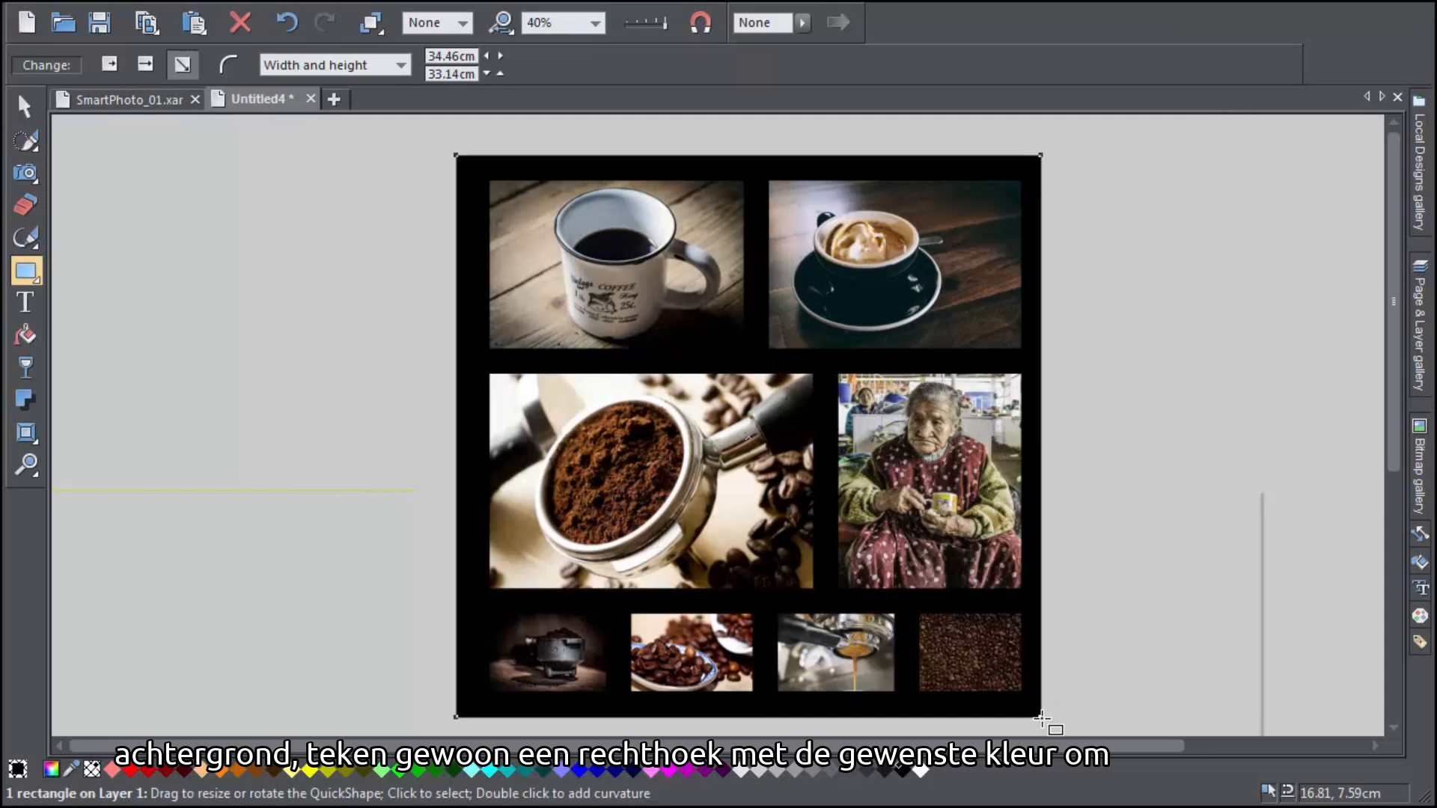